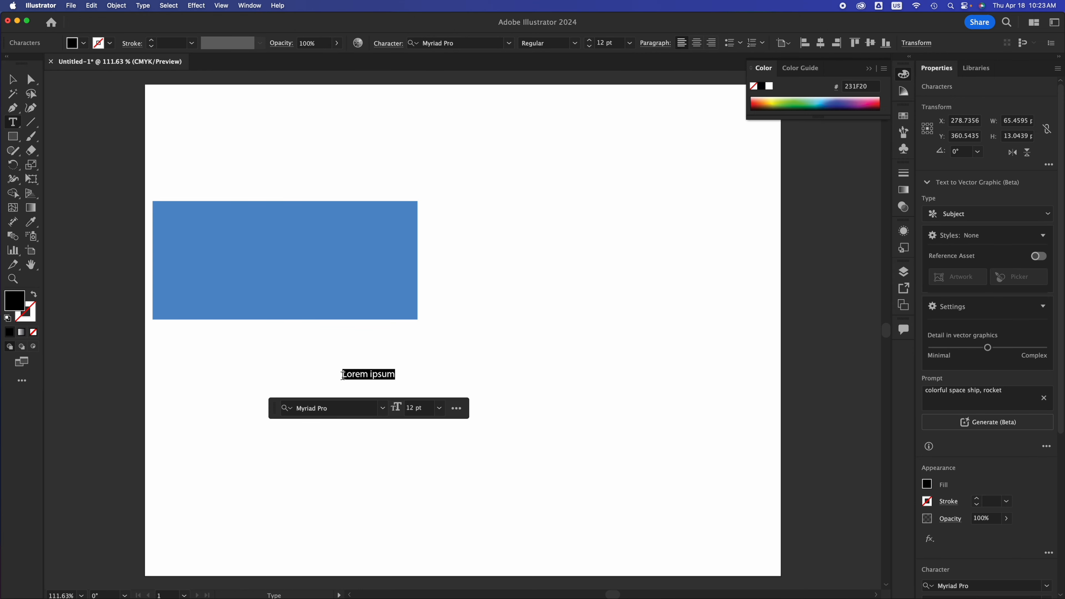
Replace the placeholder text below the blue rectangle with TECH AND DESIGN and set its font to Bebas Neue Bold.
type("TECH AND DESIGN")
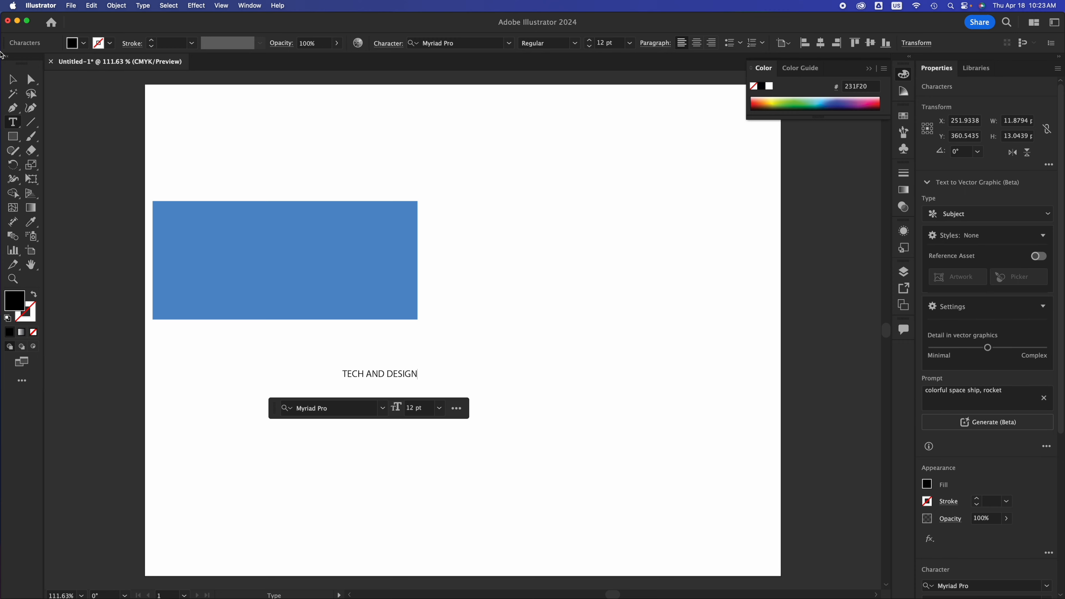
triple_click(409, 370)
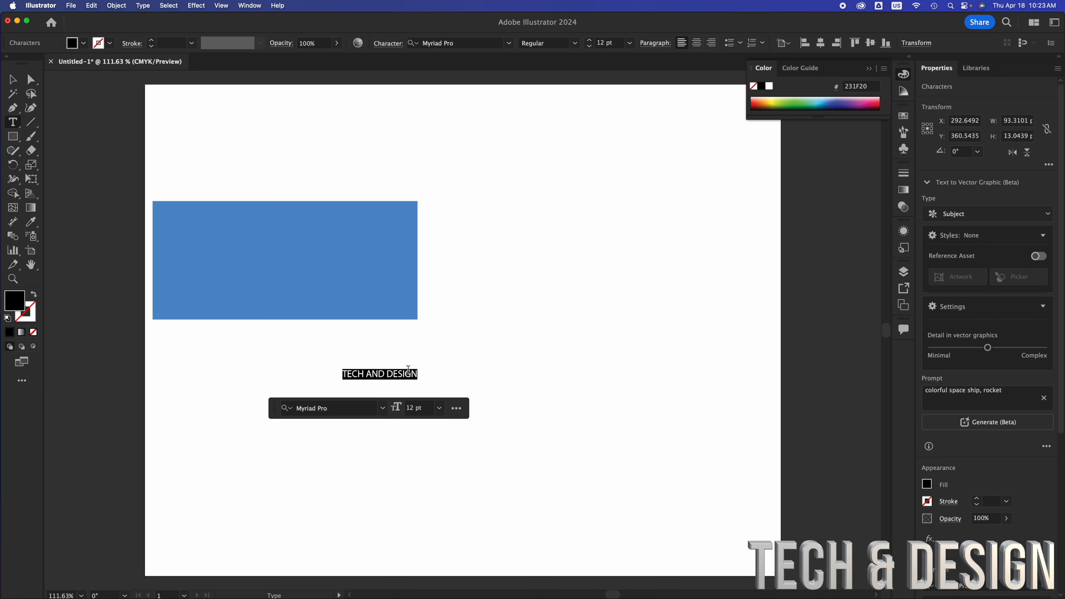
left_click(326, 406)
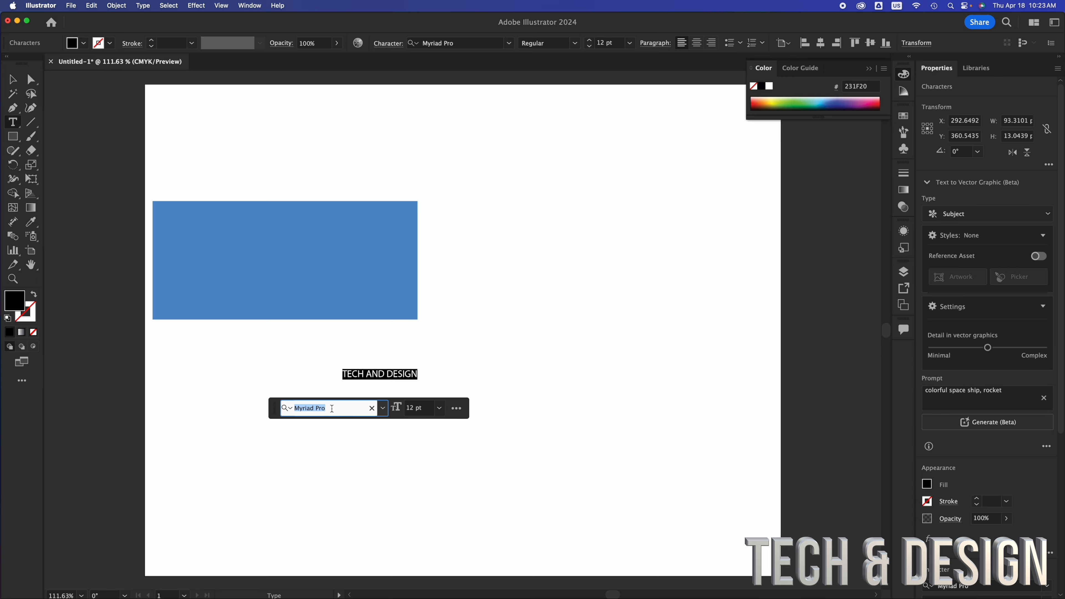
type("be")
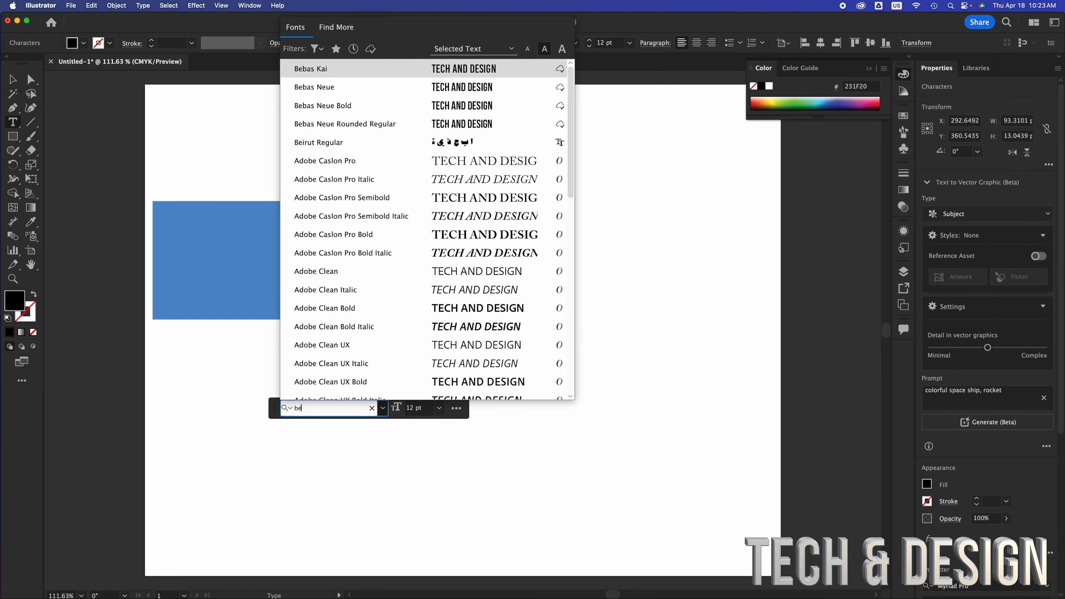
type("bas")
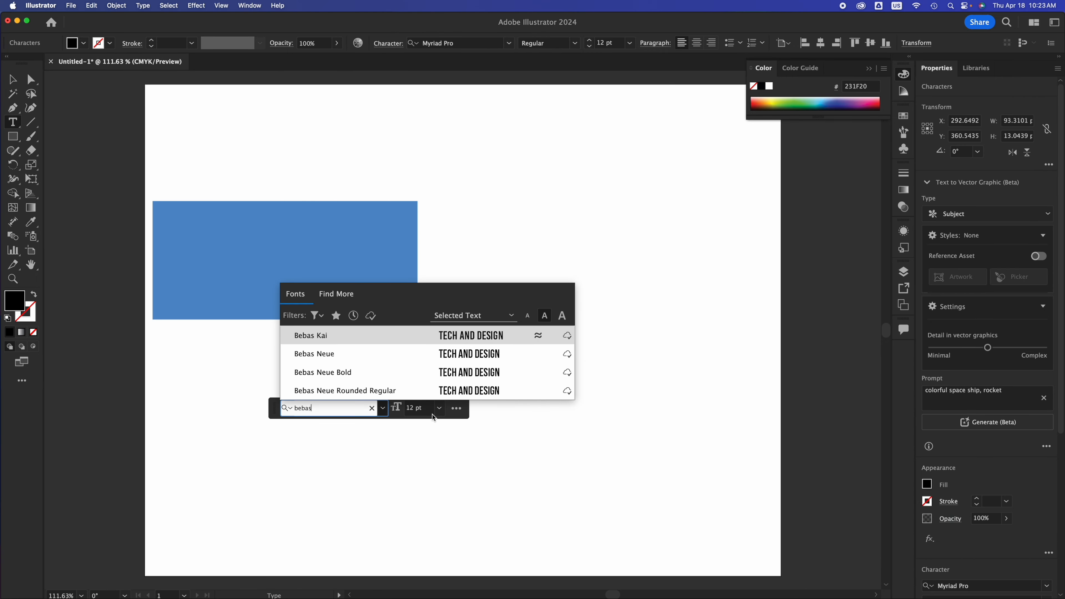
left_click(482, 374)
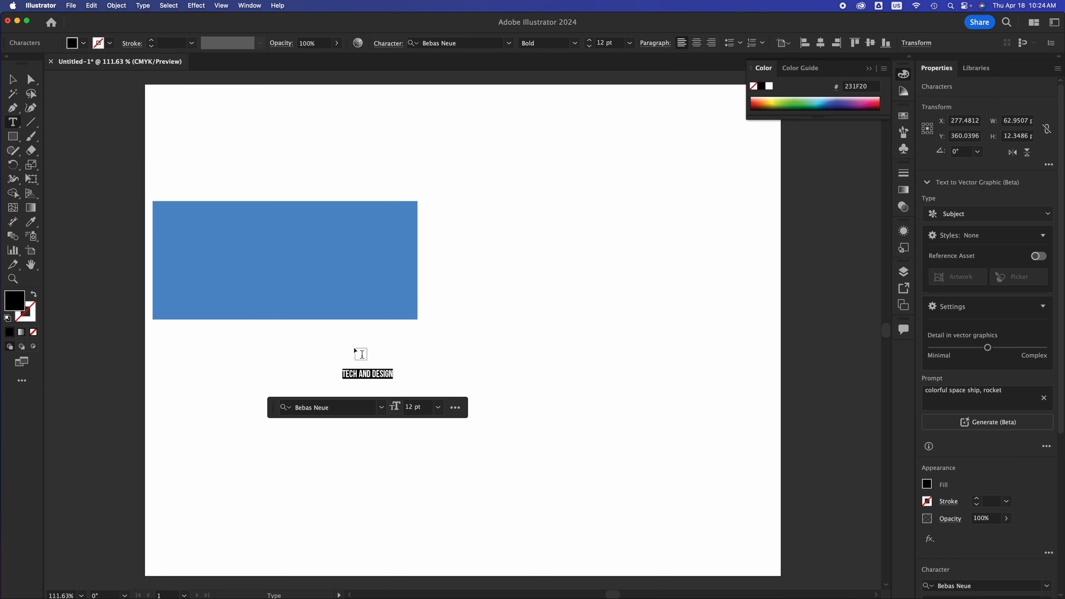
Set the TECH AND DESIGN text size to 48 pt and move the text left to about X 301, Y 354.
left_click(438, 407)
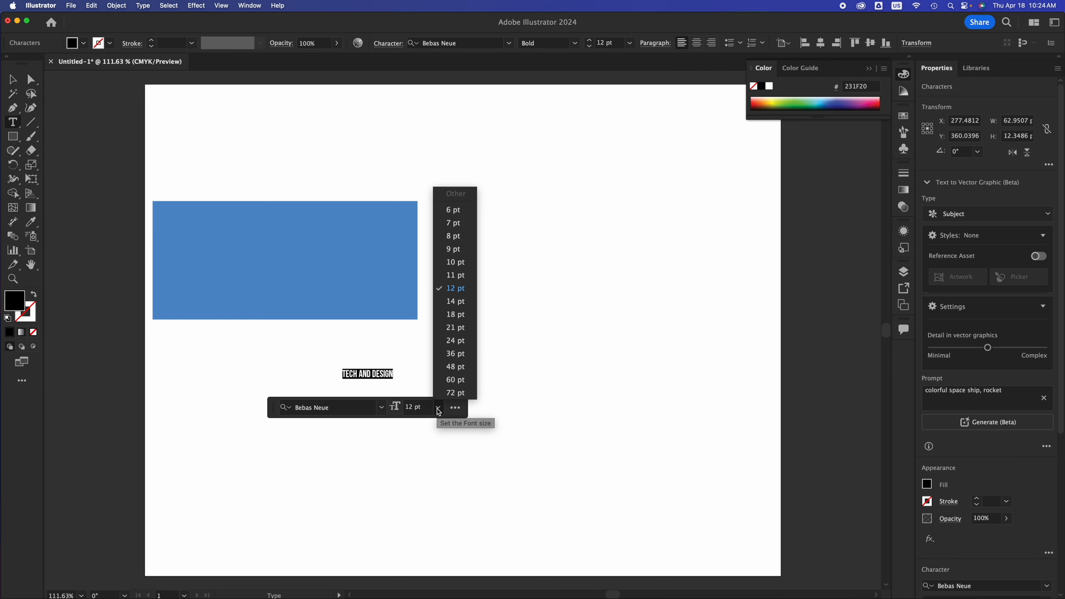
left_click(456, 367)
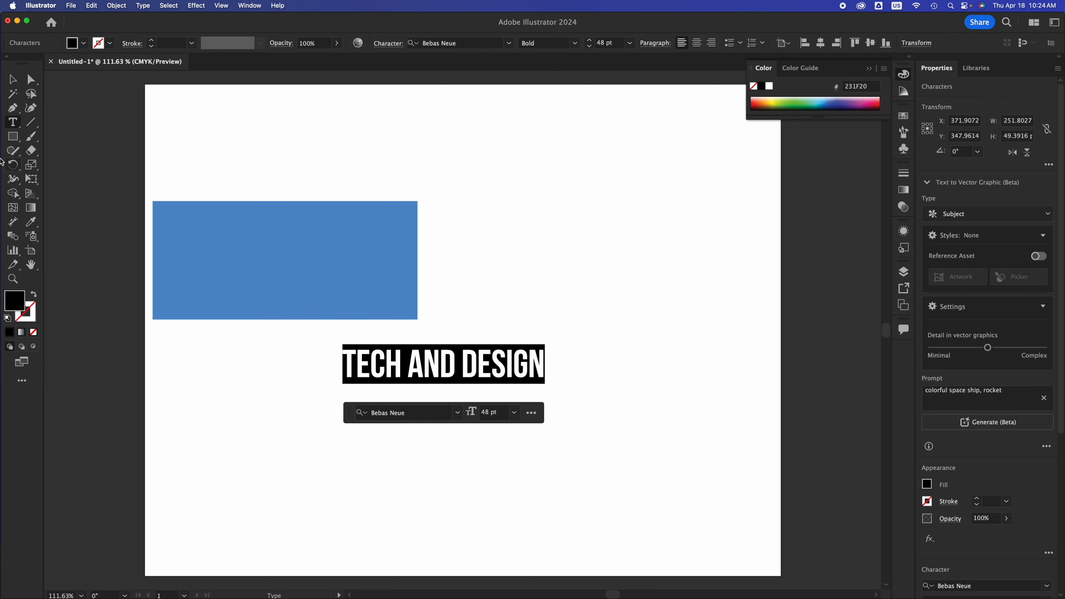
left_click(13, 79)
left_click(530, 319)
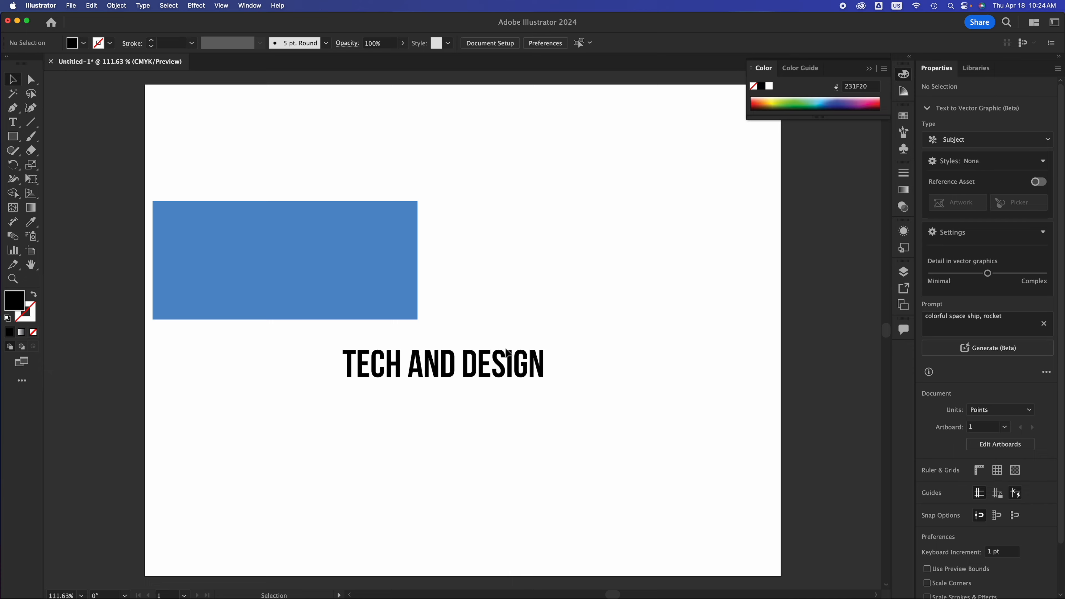
left_click(520, 364)
left_click_drag(520, 364, 466, 369)
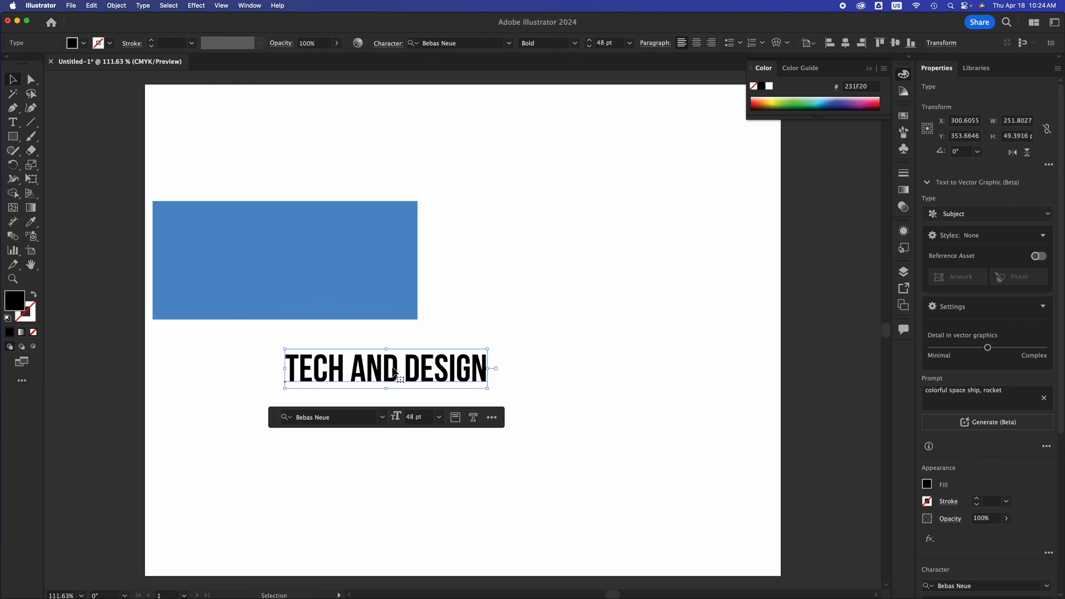
Enter text editing inside TECH AND DESIGN and switch to the Typography workspace.
triple_click(395, 371)
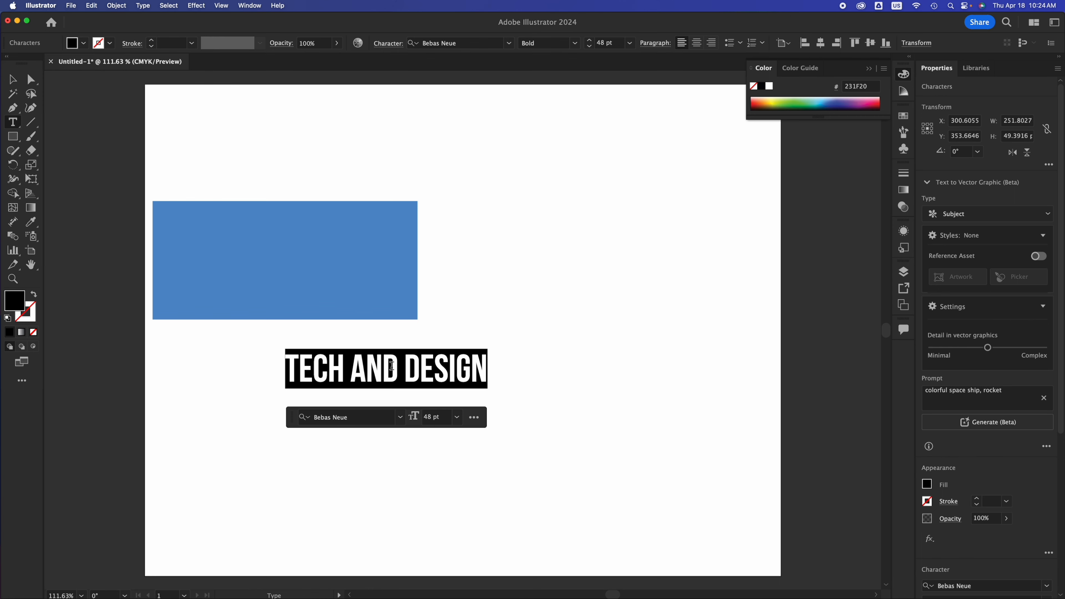
left_click(438, 367)
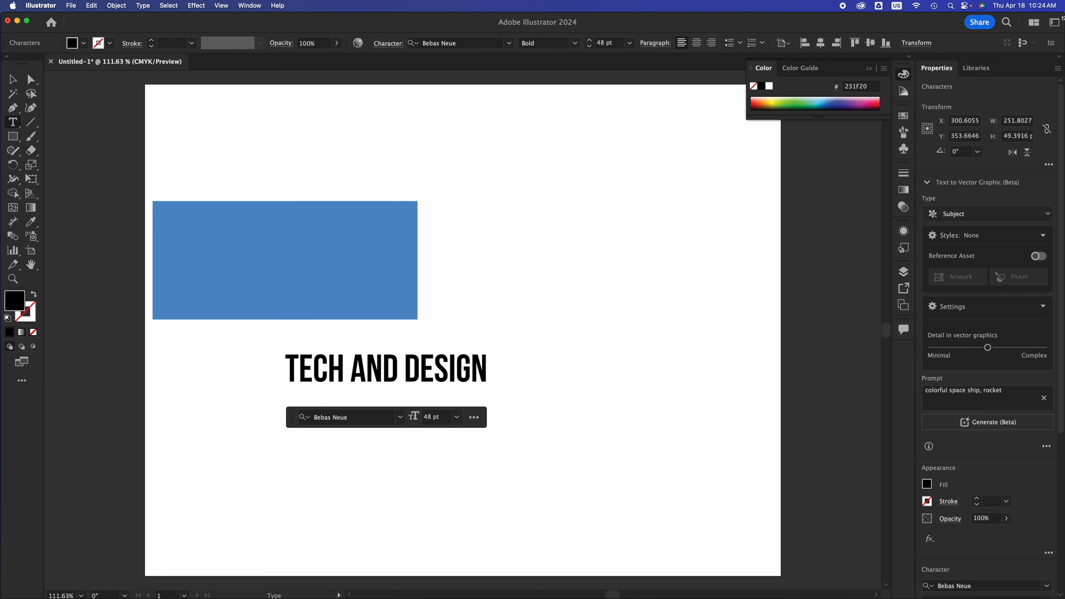
left_click(1053, 22)
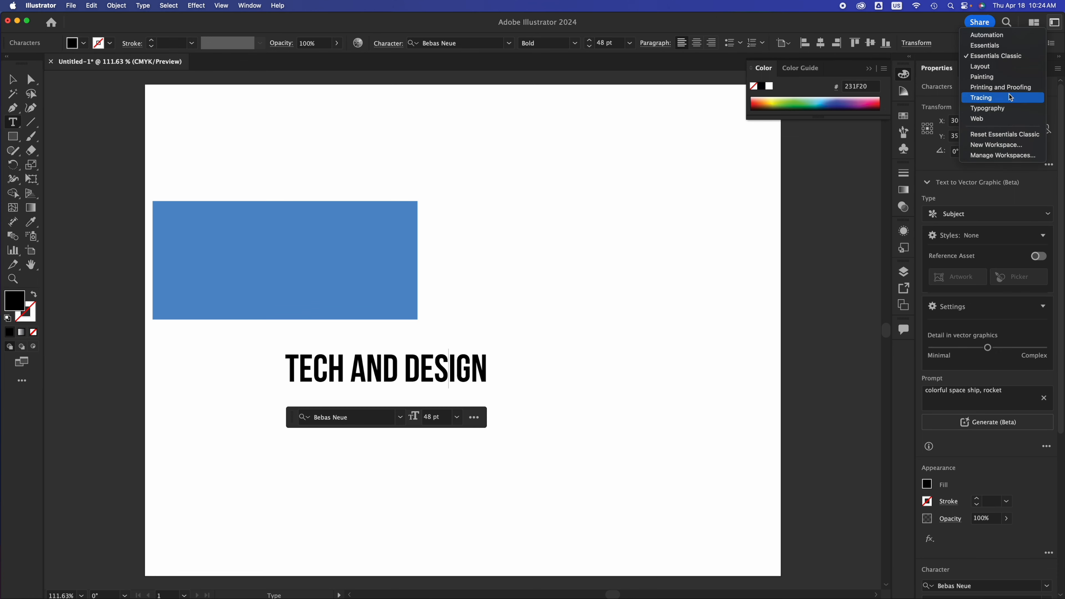
left_click(998, 107)
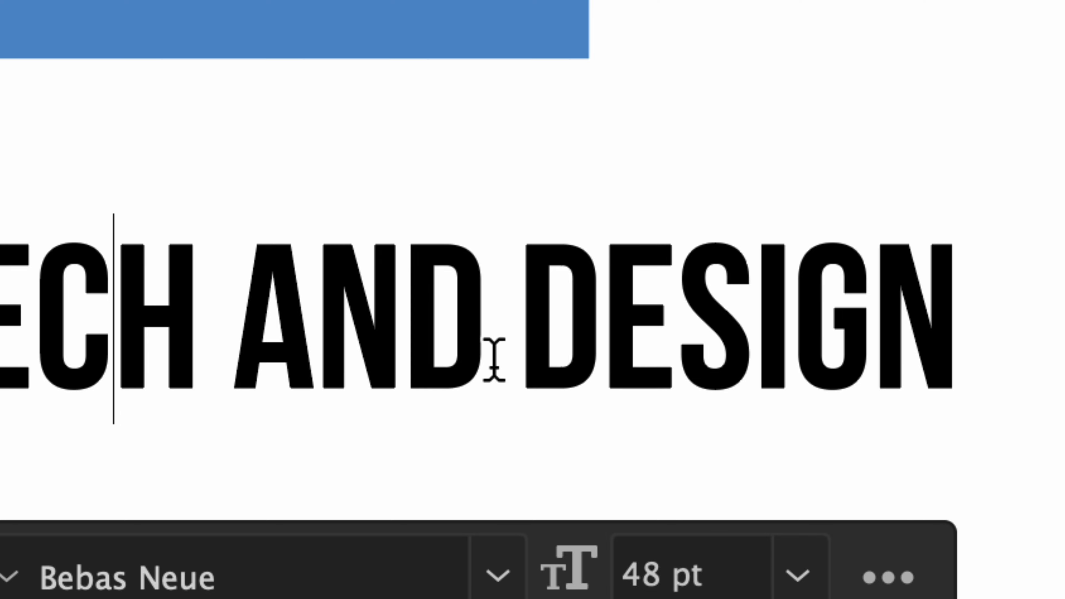
Place the text cursor just before DESIGN and reduce the kerning there to −9.
left_click(511, 337)
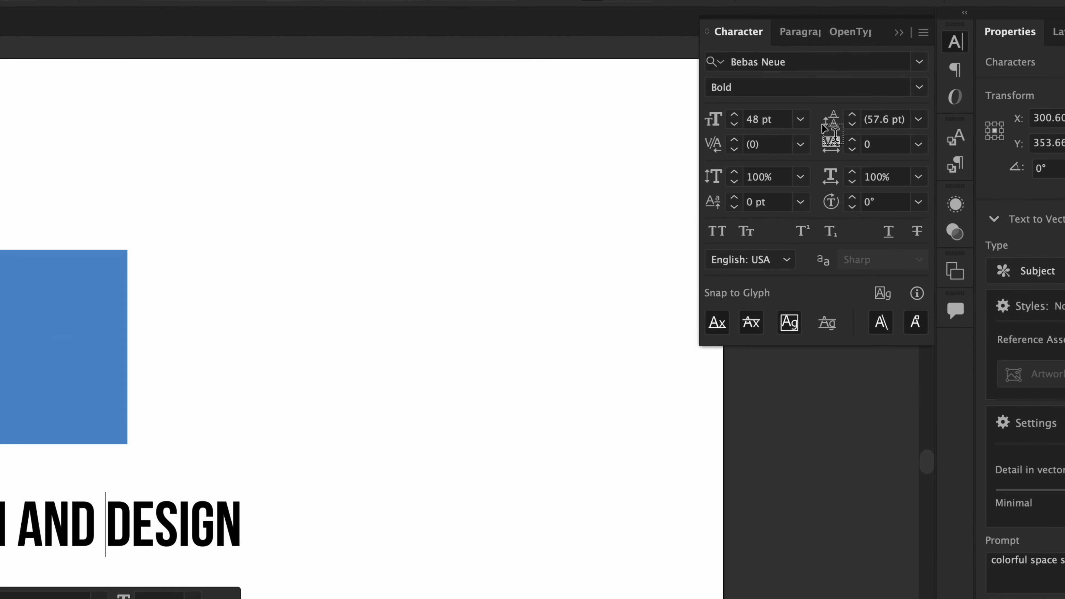
left_click(734, 149)
left_click(733, 149)
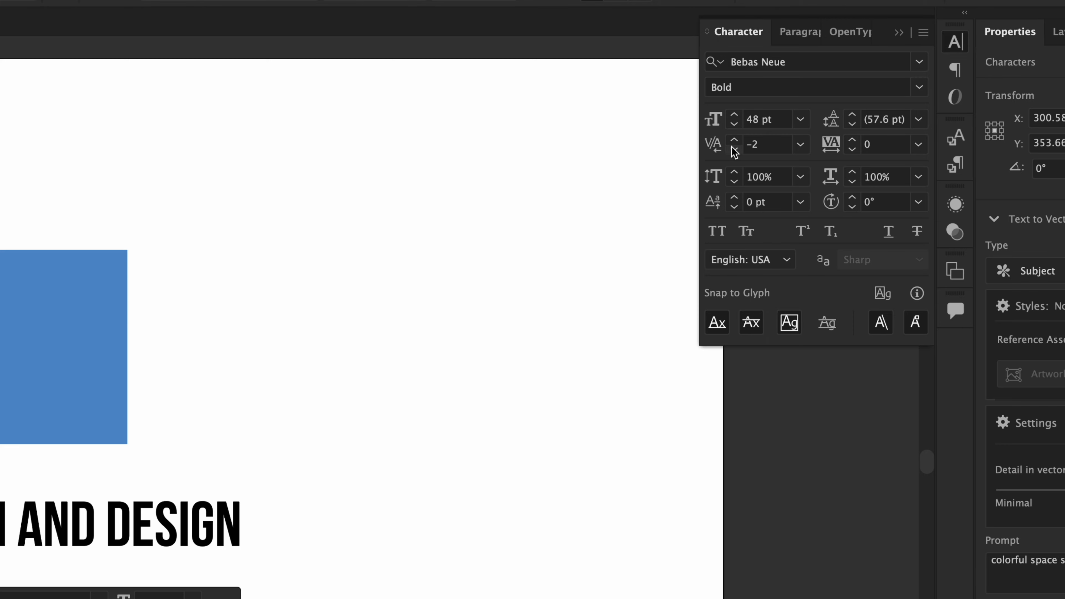
left_click(734, 149)
left_click(732, 148)
left_click(733, 148)
left_click(732, 149)
left_click(733, 148)
left_click(733, 149)
left_click(733, 148)
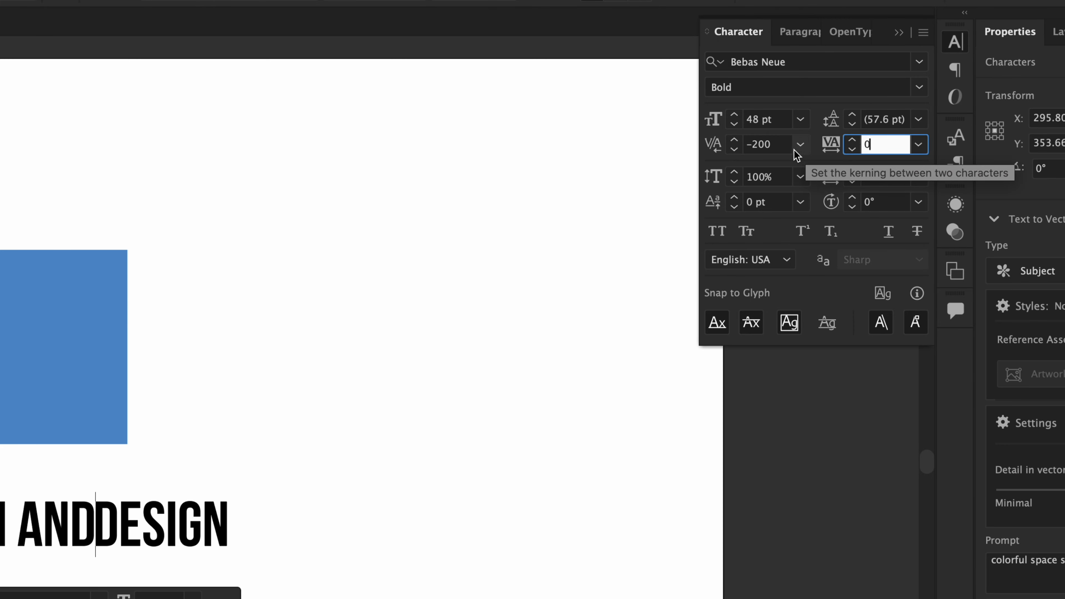
Try a kerning of −200 between AND and DESIGN, and settle on −20.
left_click(781, 145)
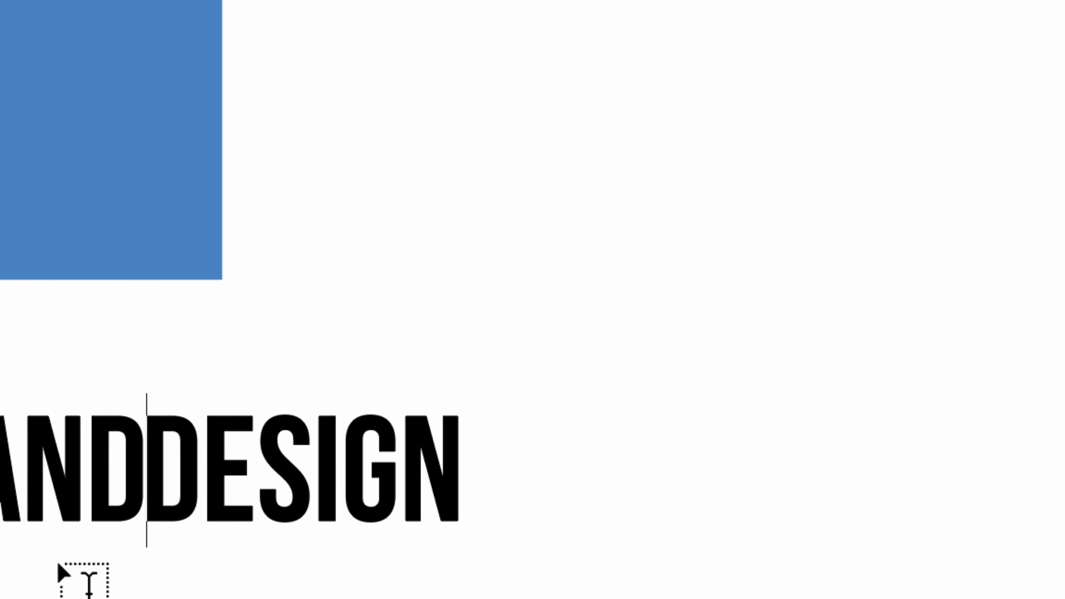
left_click(210, 451)
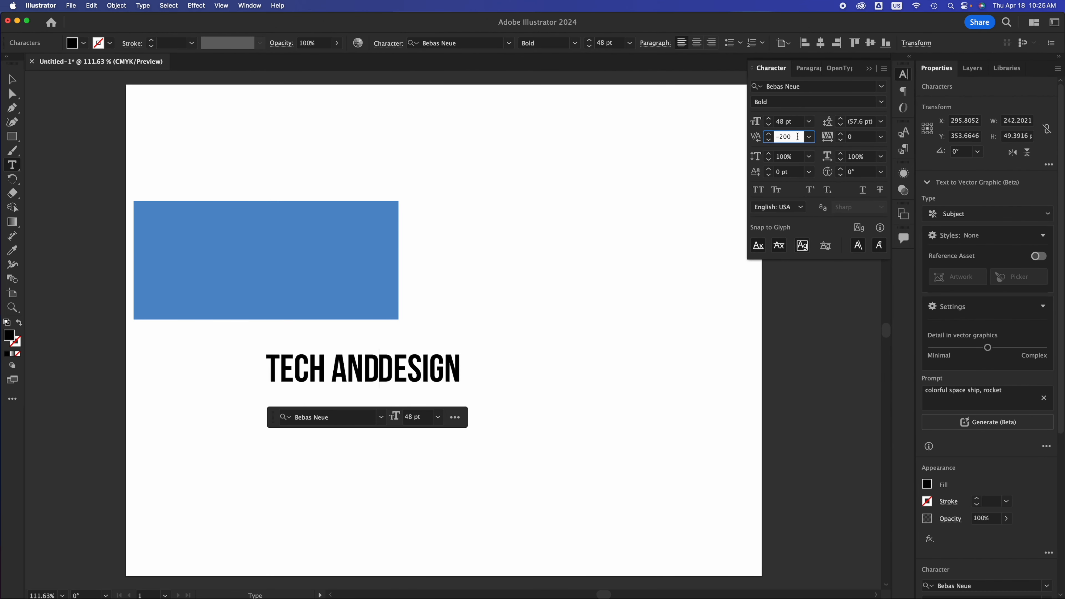
key("BackSpace")
key("BackSpace")
type("2")
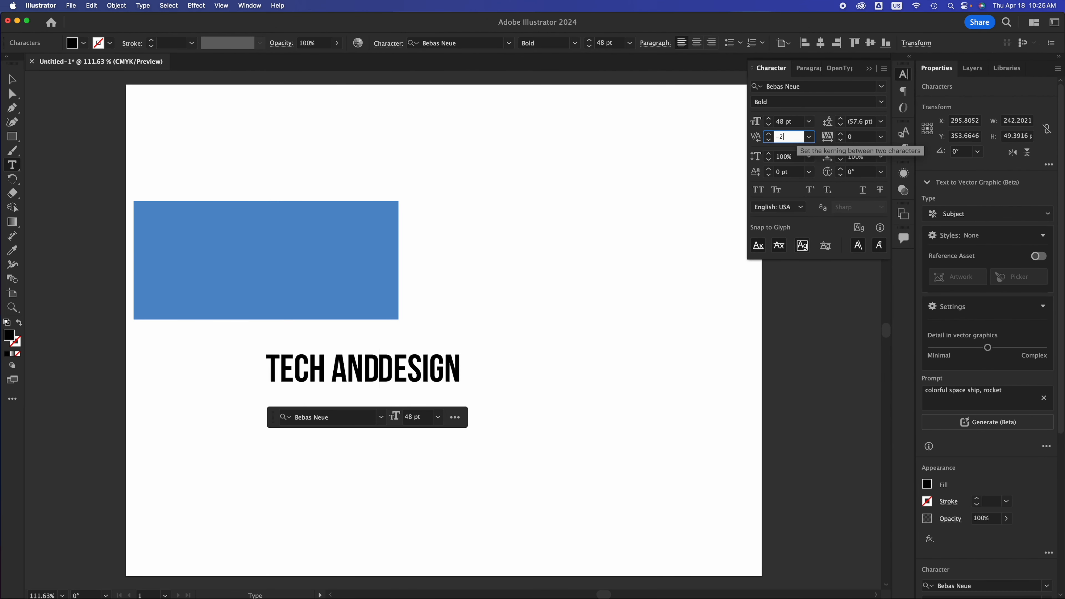
left_click(858, 139)
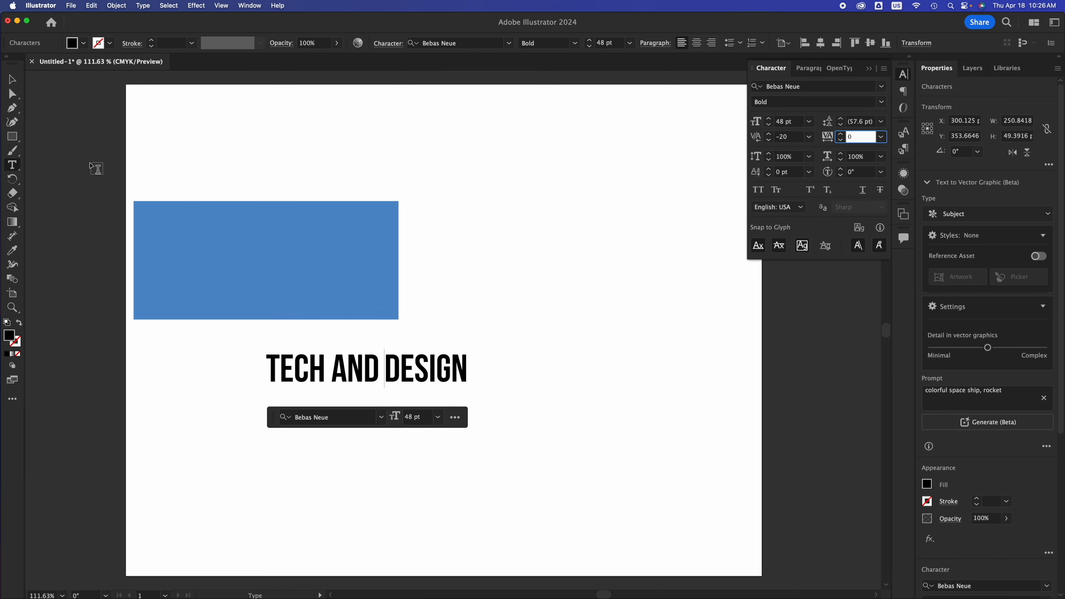
Move the whole text object left to about X 213 and set its tracking to −200.
left_click(12, 79)
left_click_drag(436, 372, 366, 372)
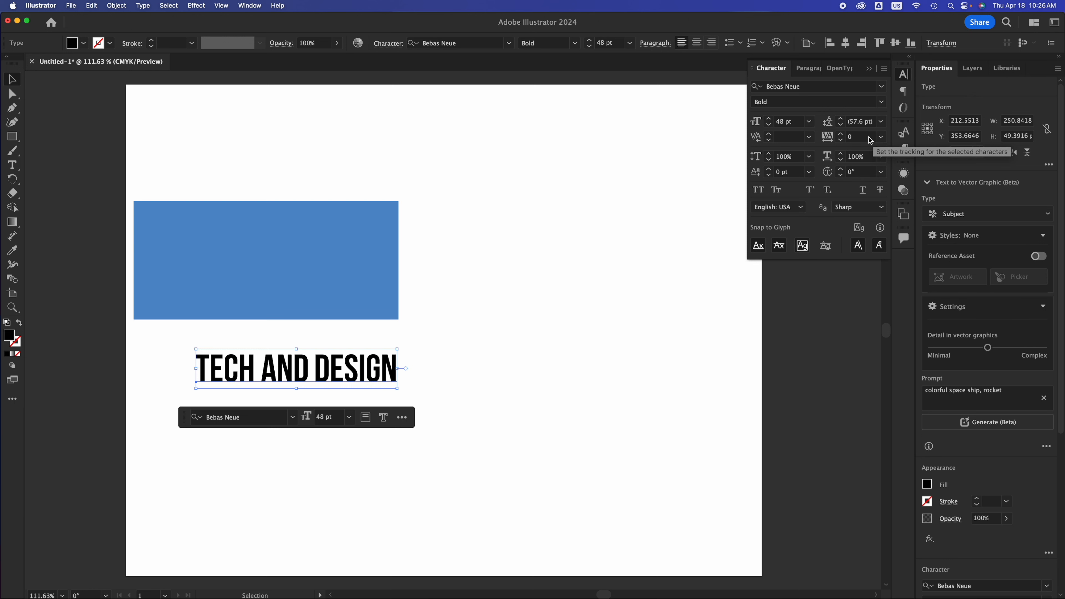
left_click(870, 138)
type("-200")
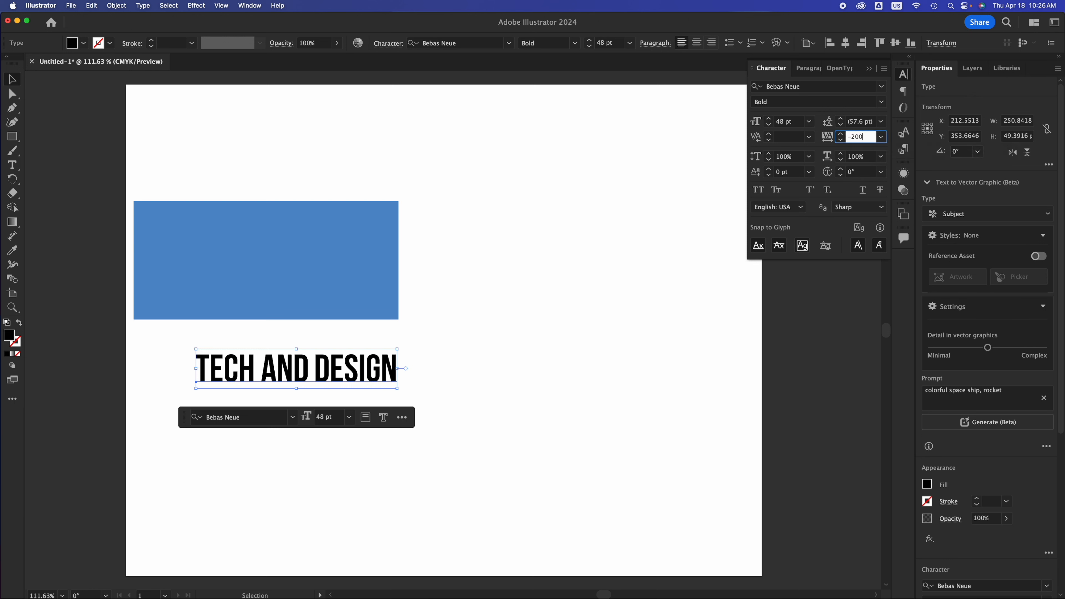
left_click(794, 137)
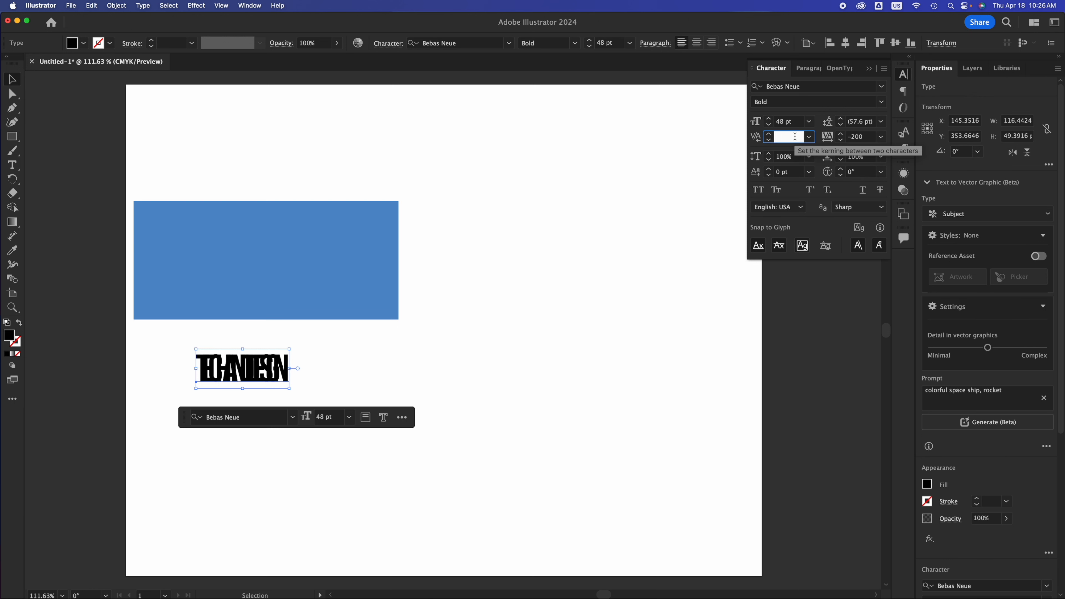
Set the tracking of the TECH AND DESIGN text to 200.
left_click(868, 138)
left_click_drag(868, 138, 848, 136)
type("200")
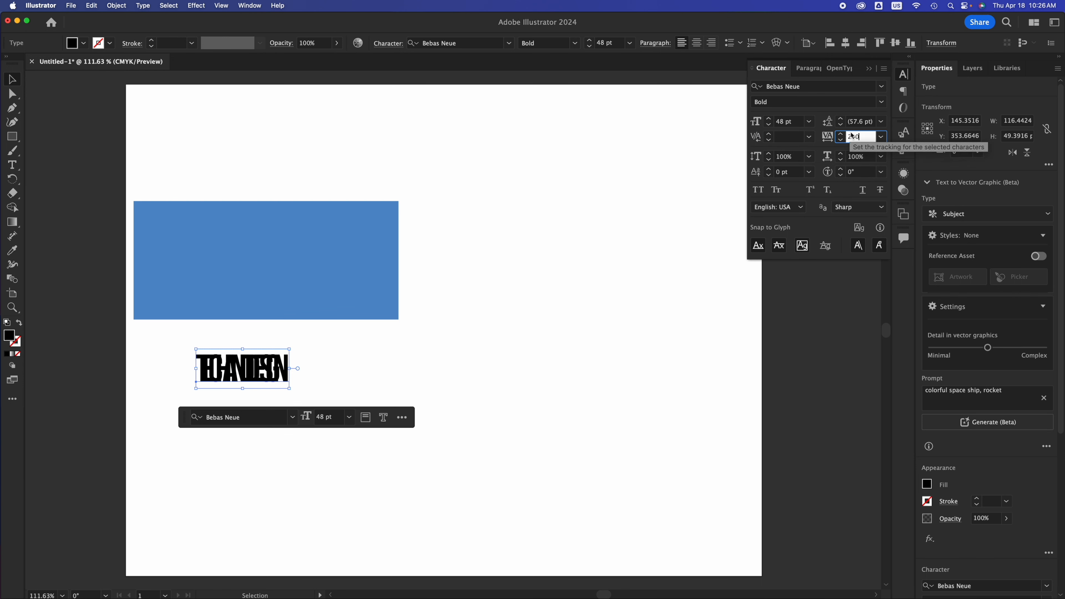
left_click(859, 122)
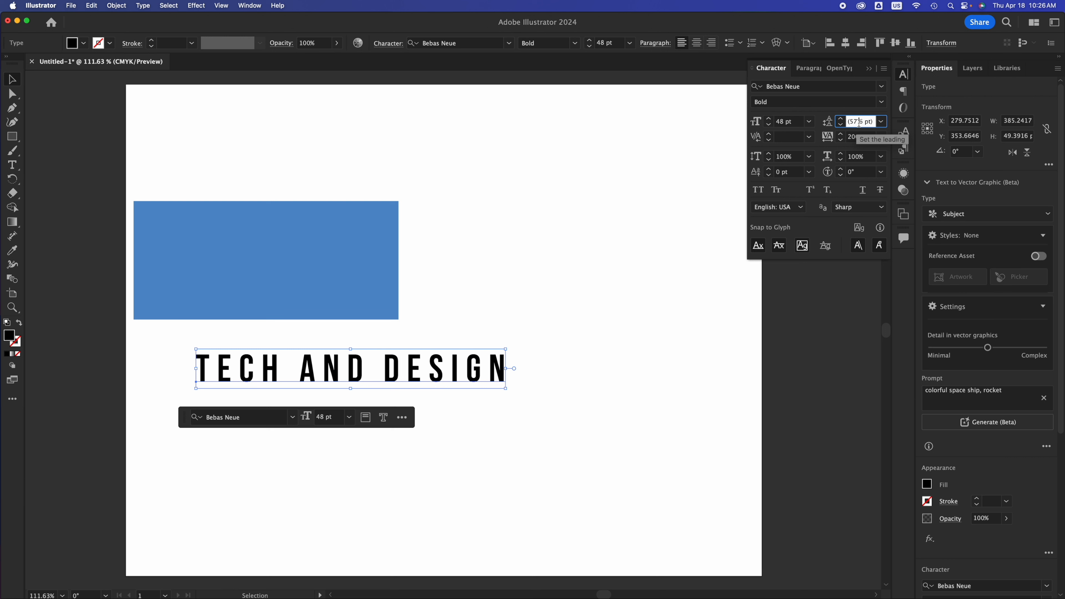
Set the text's tracking to 100 and move it down and left to about X 201, Y 407.
left_click(866, 137)
left_click_drag(866, 137, 839, 137)
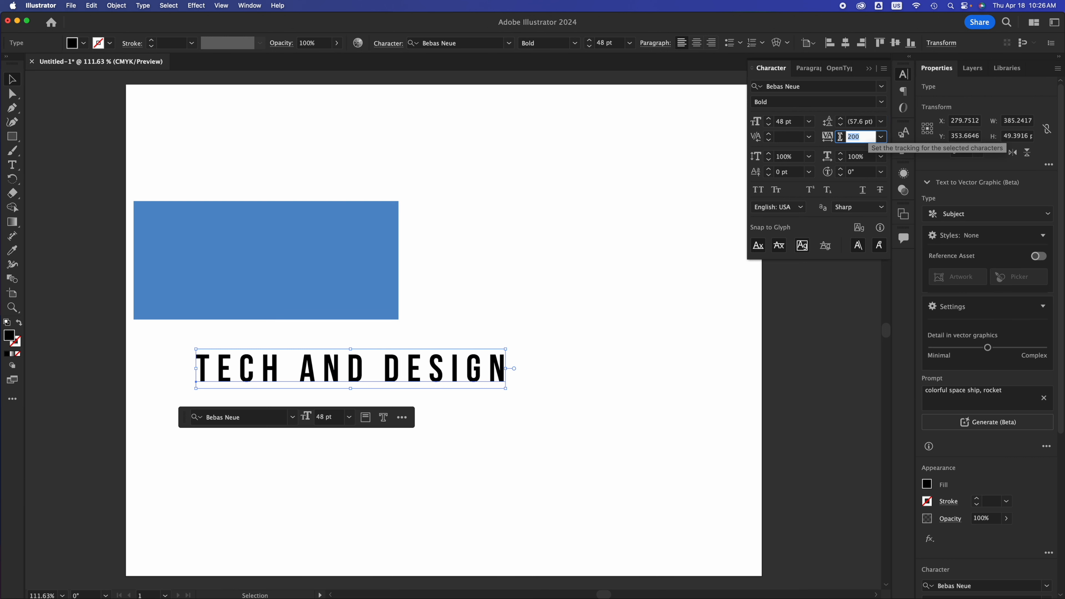
type("100")
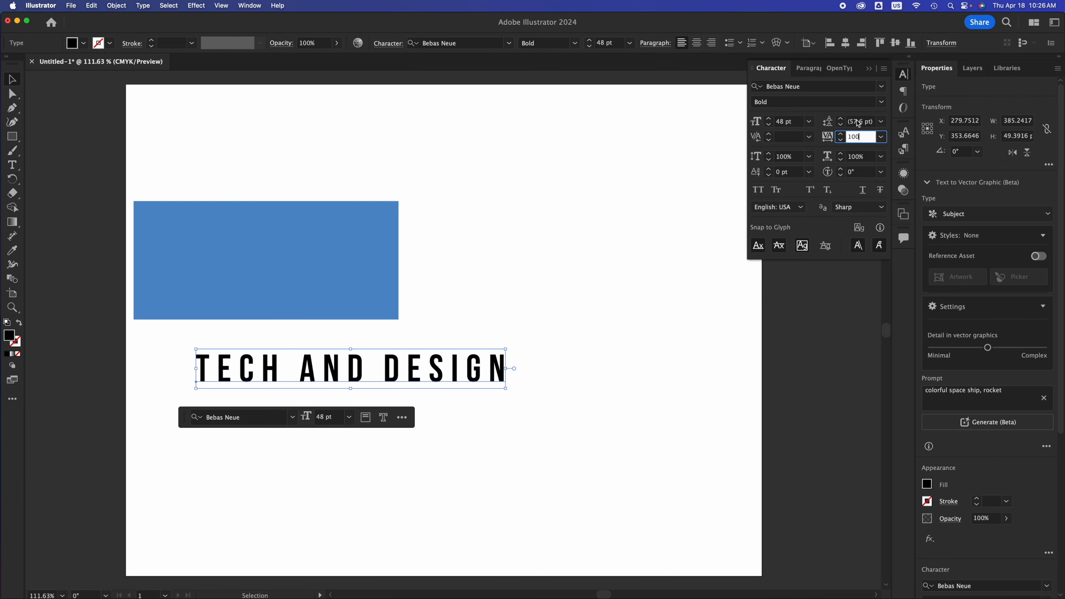
left_click_drag(390, 377, 353, 420)
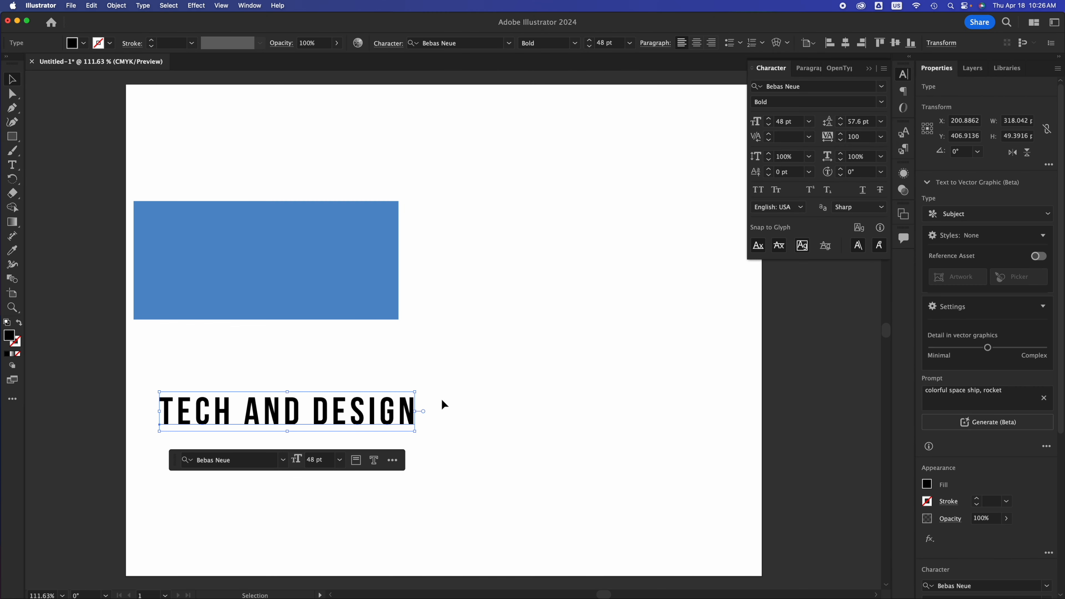
left_click(441, 400)
Enlarge the blue rectangle from its lower-right corner and move the text right beneath it to about X 283.
left_click(357, 293)
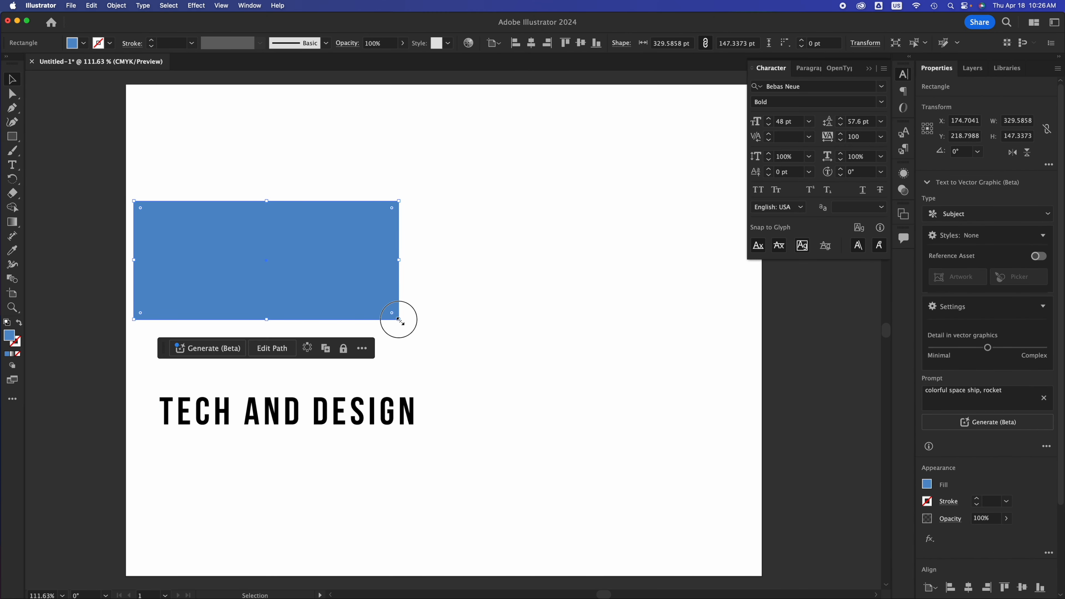
left_click_drag(398, 320, 500, 340)
left_click(392, 413)
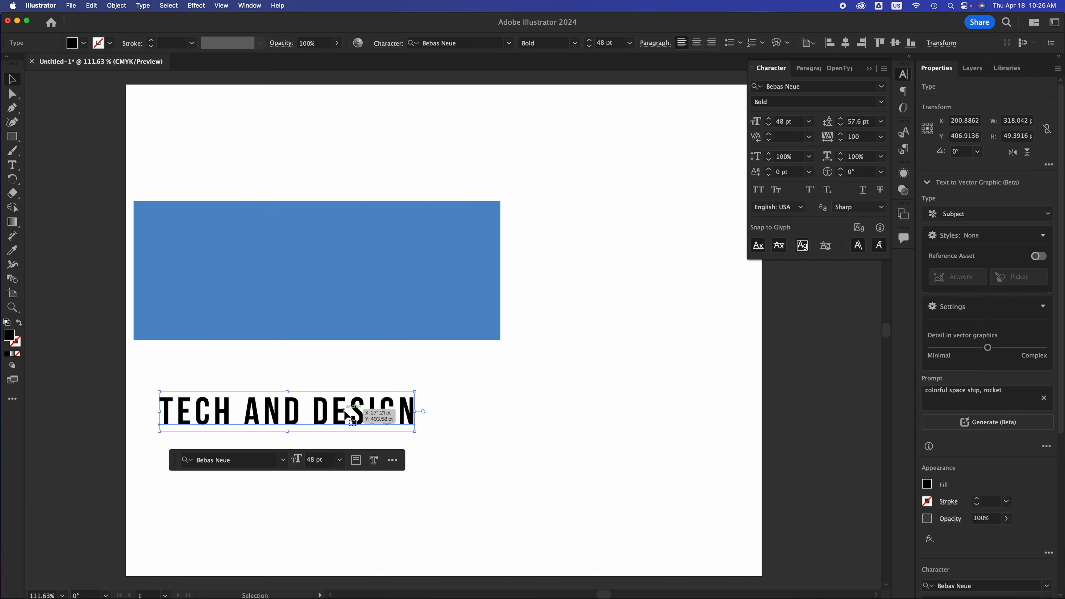
left_click_drag(345, 411, 412, 412)
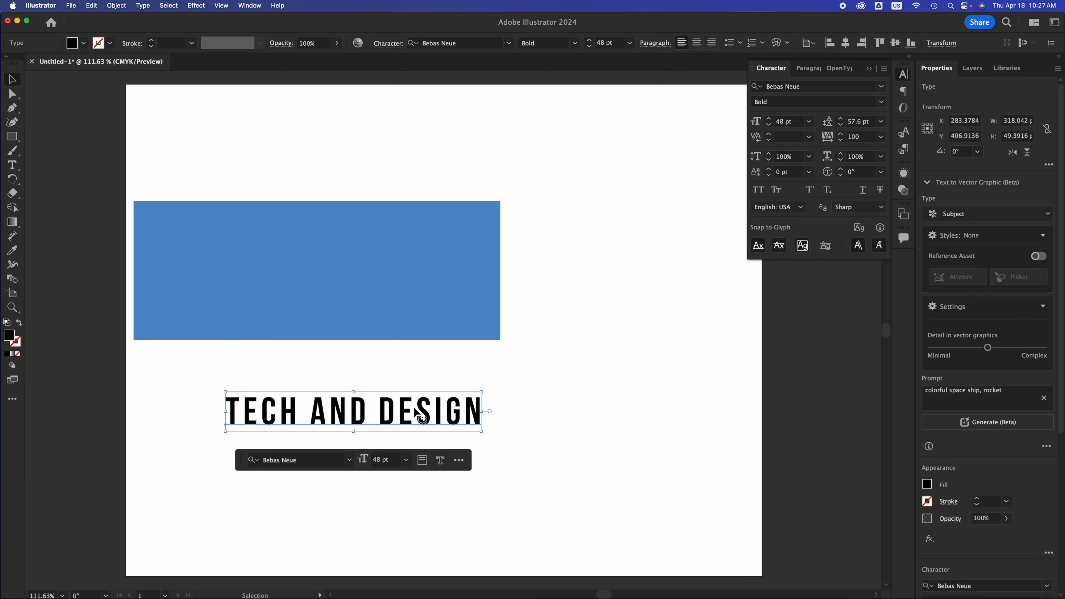
Switch back to the Essentials Classic workspace.
left_click(1054, 22)
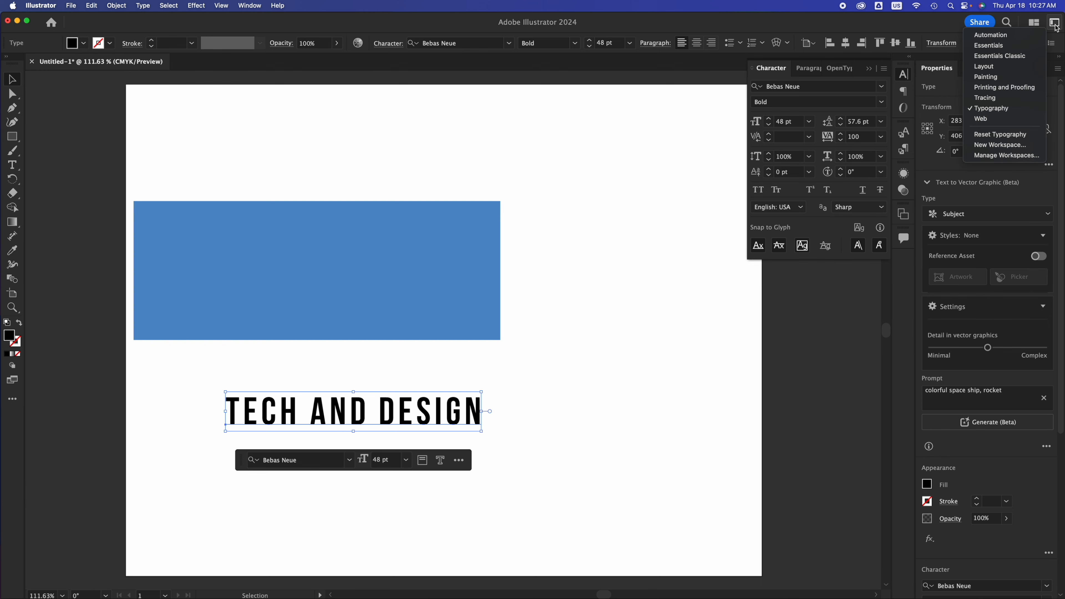
left_click(1021, 57)
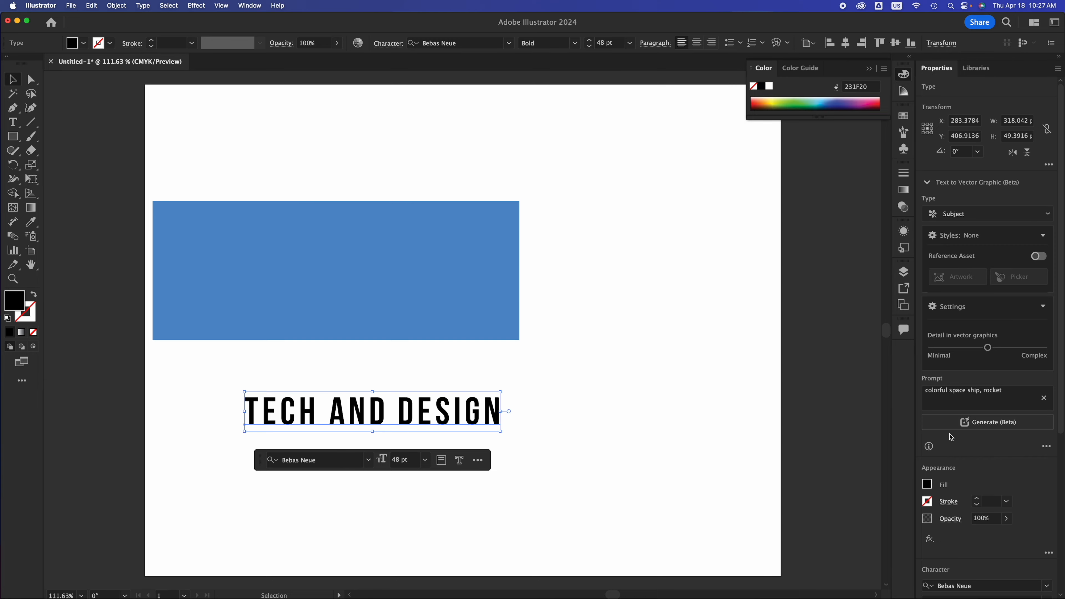
Convert the TECH AND DESIGN text to outlines and deselect it.
scroll(970, 461, "down", 5)
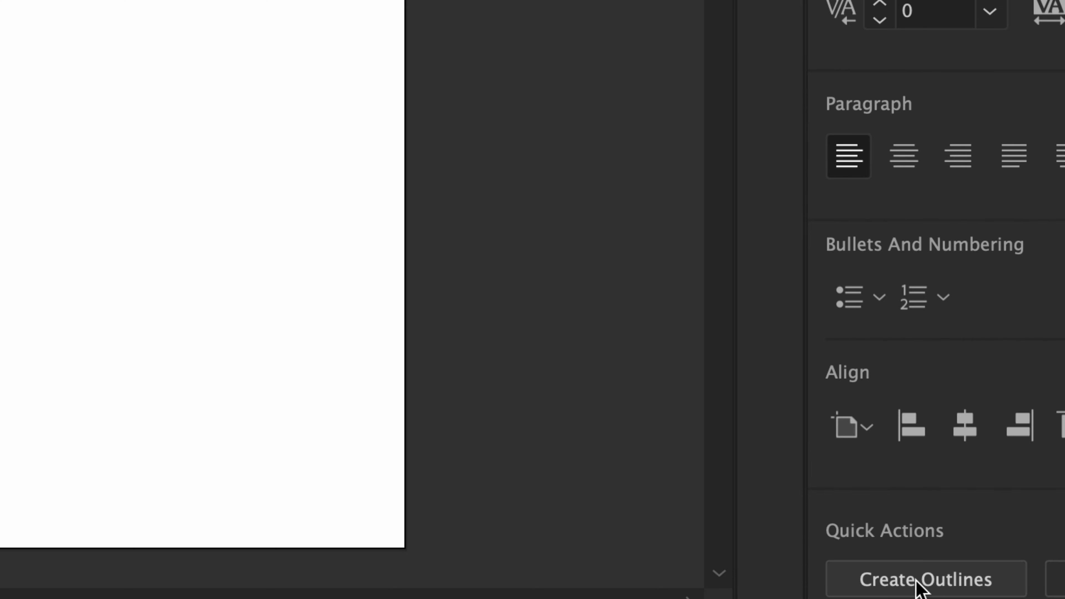
left_click(917, 588)
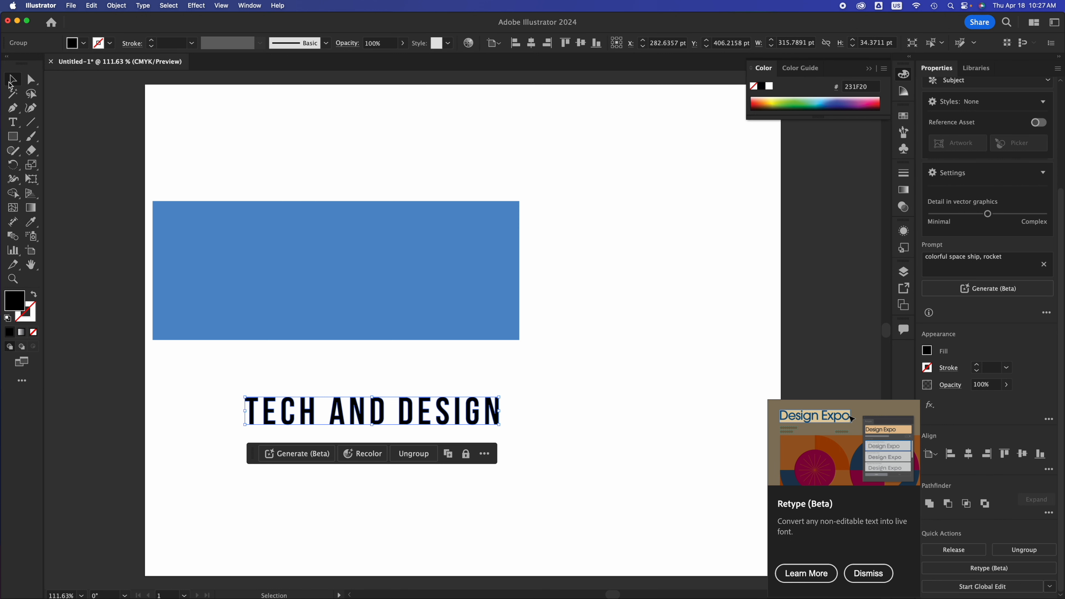
left_click(545, 396)
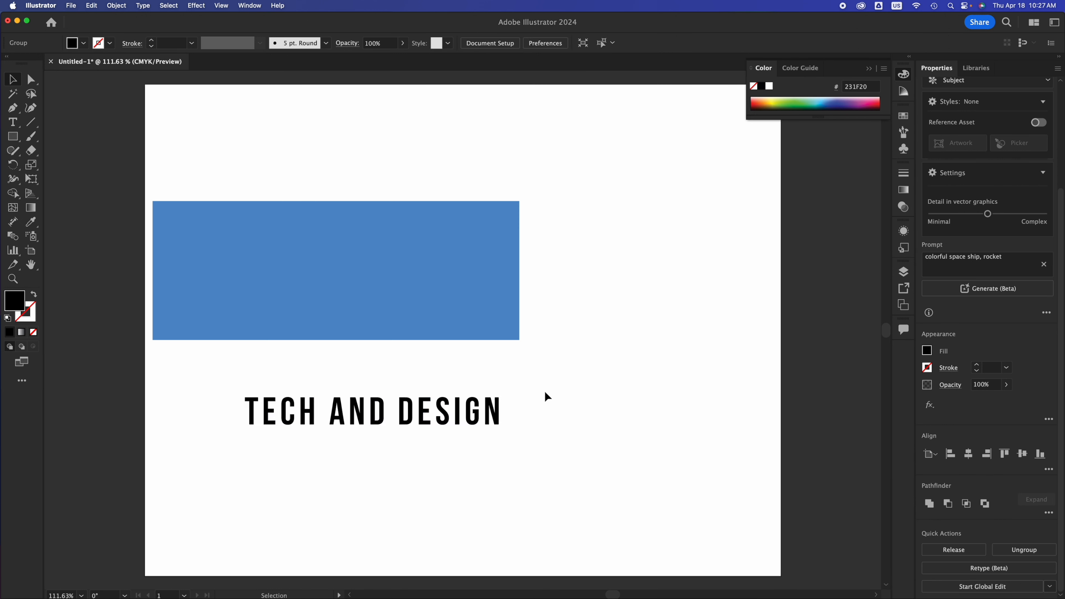
Move the outlined TECH AND DESIGN text onto the blue rectangle at about X 221, Y 232 pt.
left_click(482, 409)
mouse_move(447, 396)
left_mouse_down()
mouse_move(435, 272)
mouse_move(445, 413)
left_mouse_up()
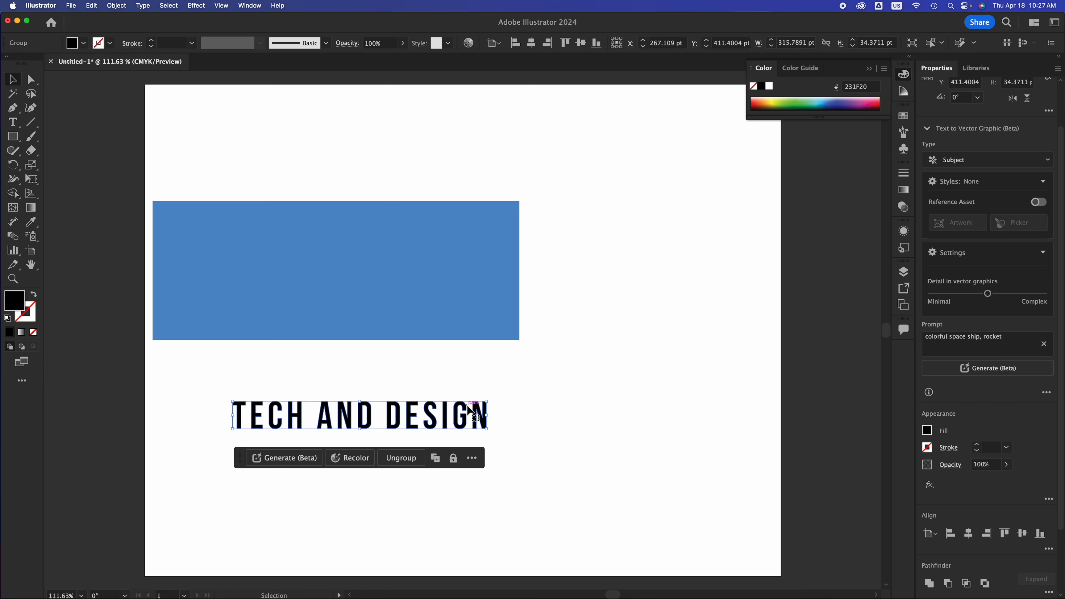
left_click_drag(449, 322, 426, 249)
left_click_drag(324, 287, 321, 470)
key("super+z")
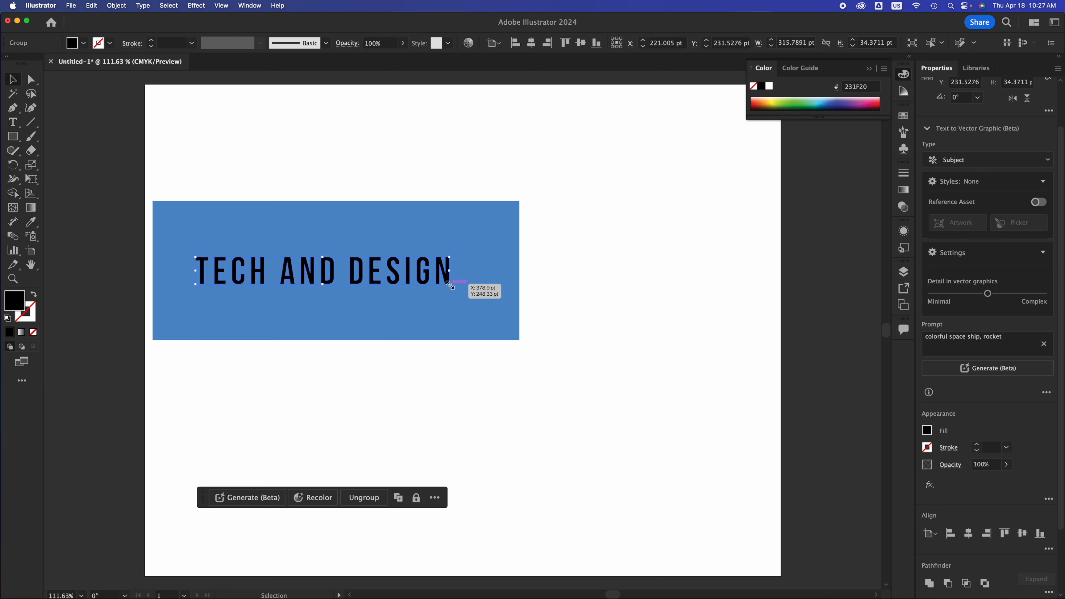
Enlarge the outlined text proportionally to about 457 pt wide and 50 pt high.
left_click_drag(450, 286, 564, 364)
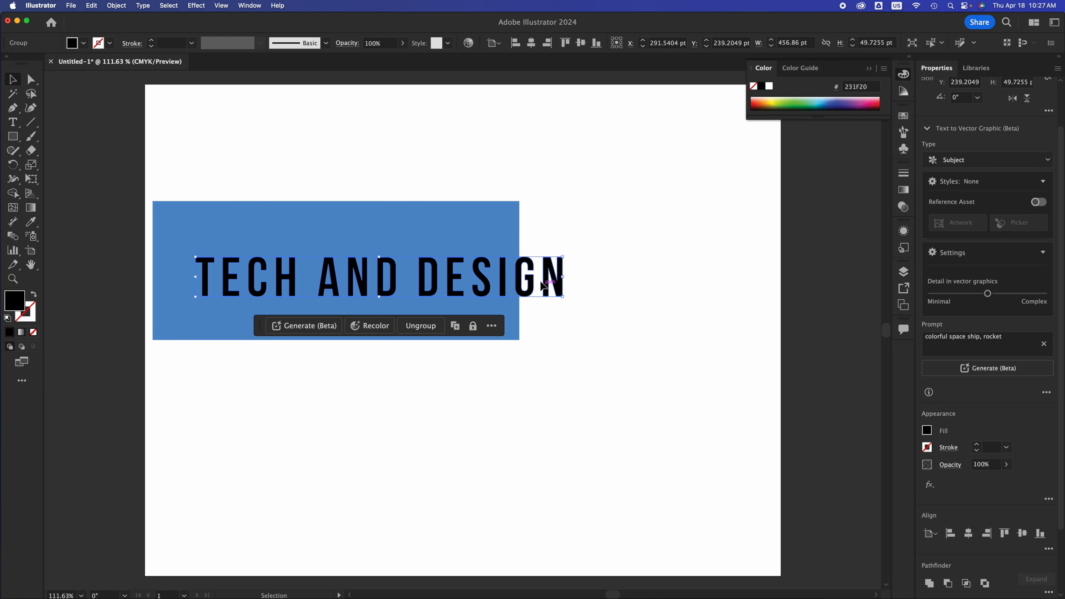
left_click(509, 285, "shift")
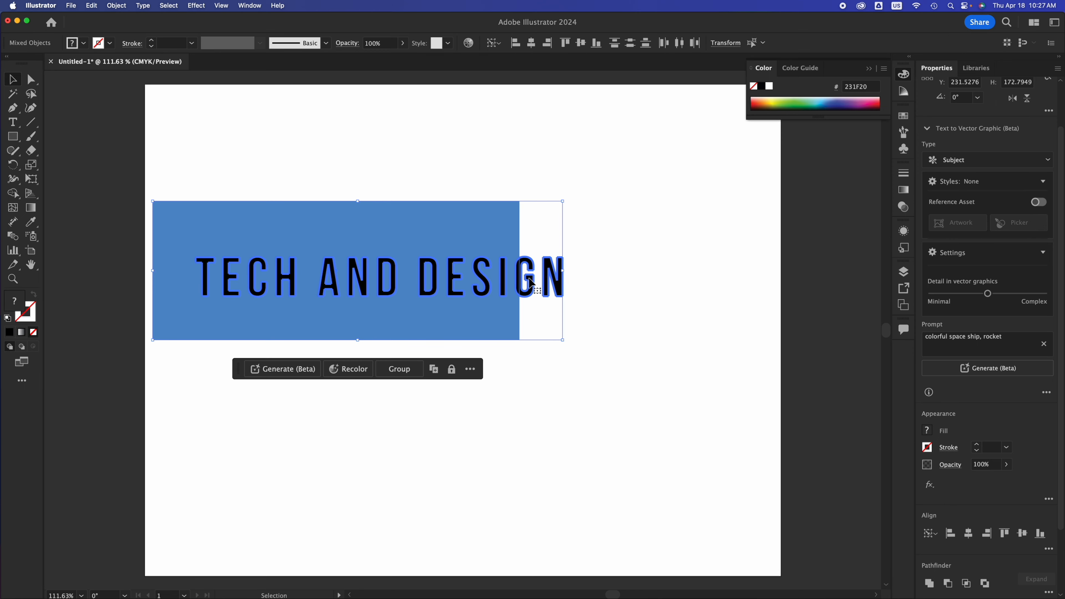
left_click(583, 273)
left_click(564, 274)
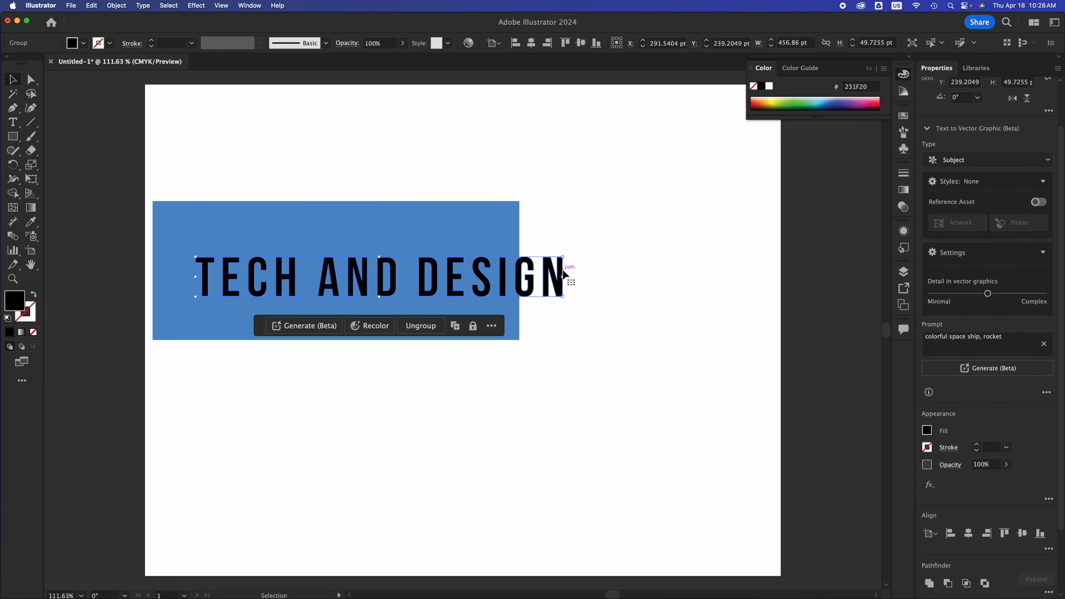
Widen the blue rectangle to about 531 pt and position the text inside it at about X 295, Y 244 pt.
left_click_drag(559, 274, 583, 262)
left_click(520, 275)
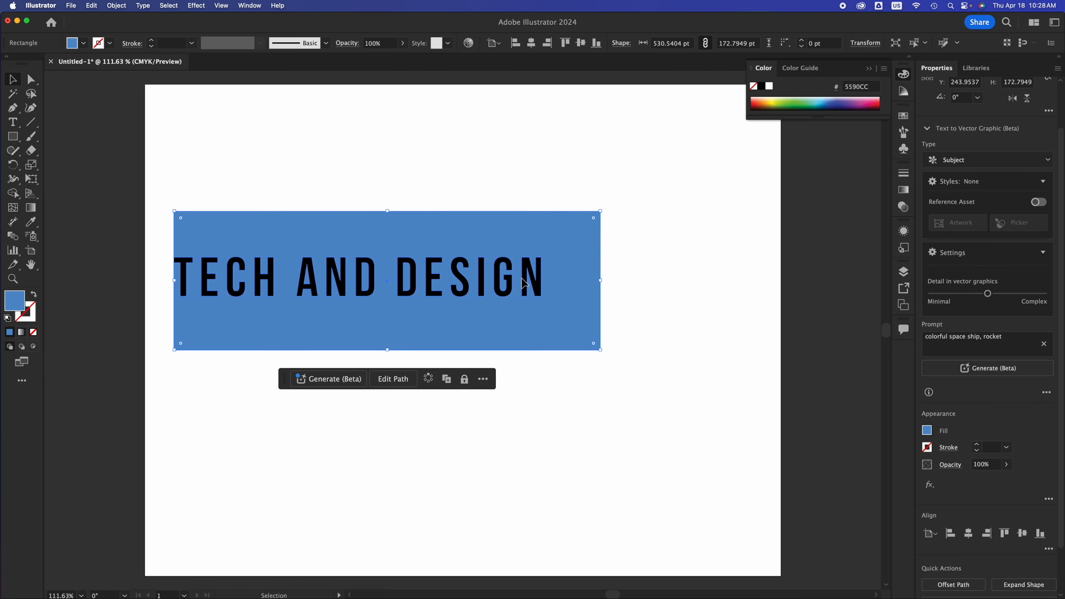
left_click(529, 284)
left_click_drag(529, 284, 554, 289)
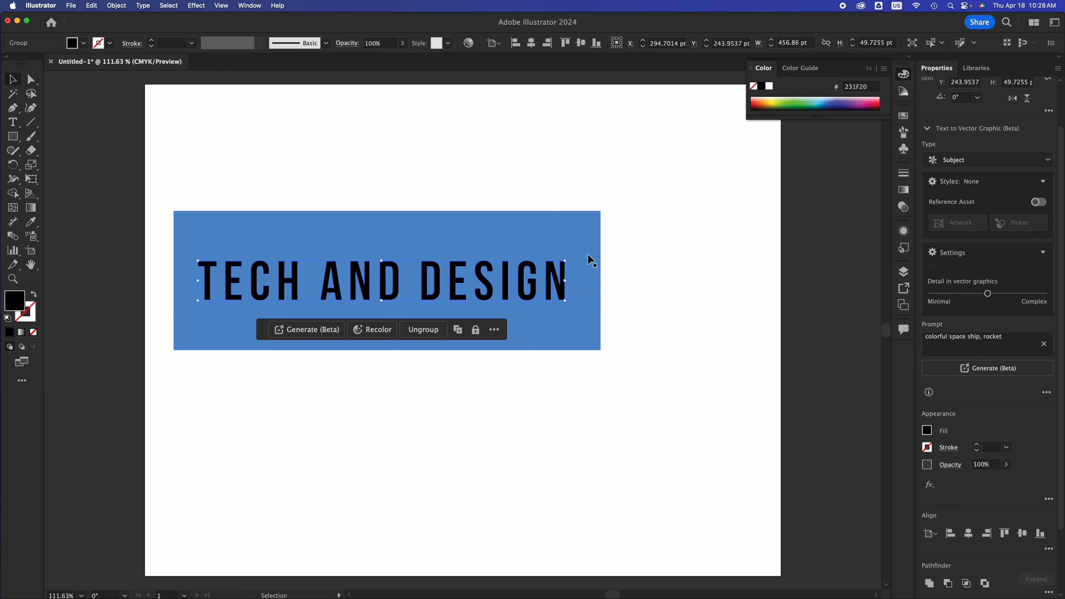
Cut the outlined text out of the blue rectangle with the Minus Front pathfinder operation.
left_click(589, 267)
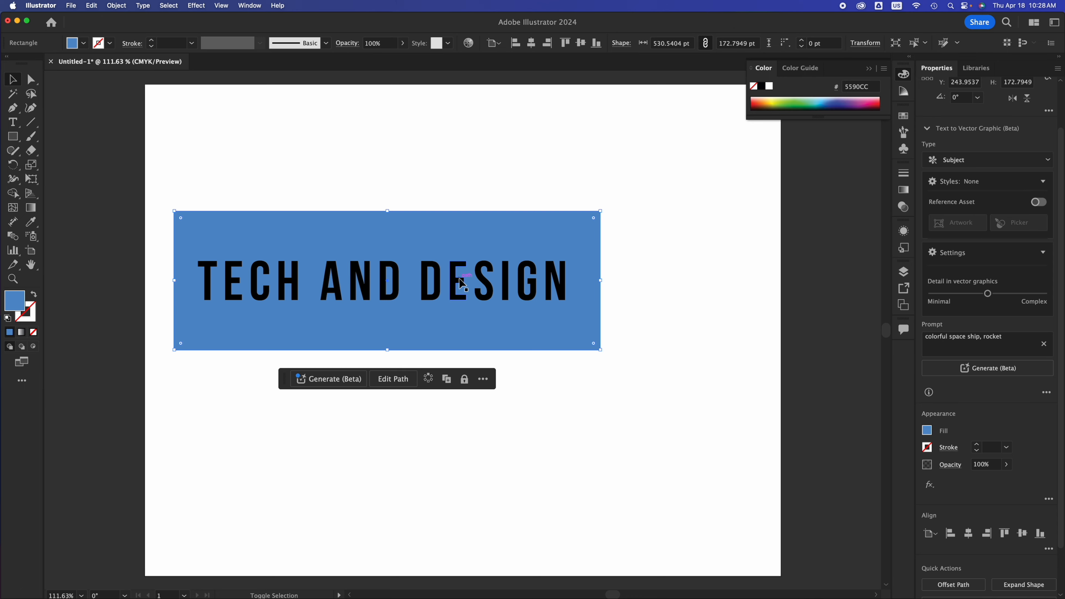
left_click(463, 284, "shift")
left_click_drag(671, 194, 328, 412)
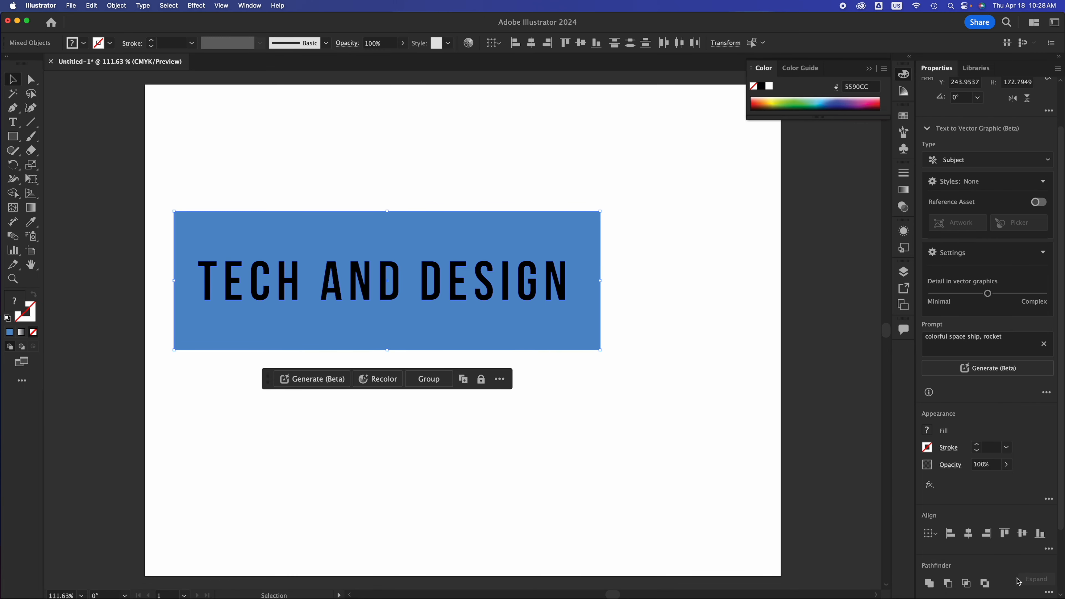
scroll(1018, 581, "down", 4)
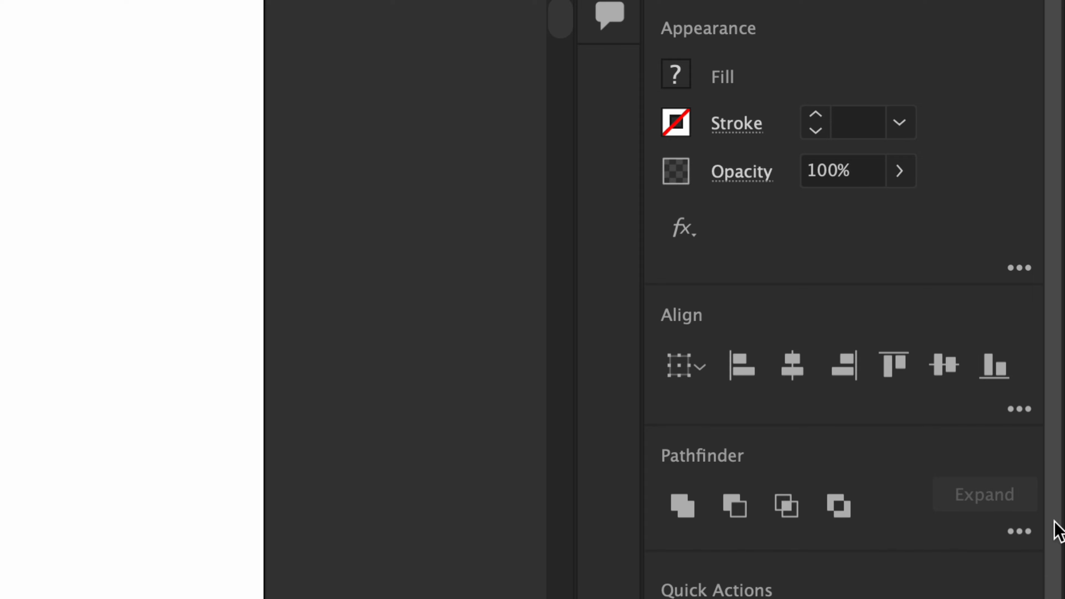
scroll(1056, 527, "down", 2)
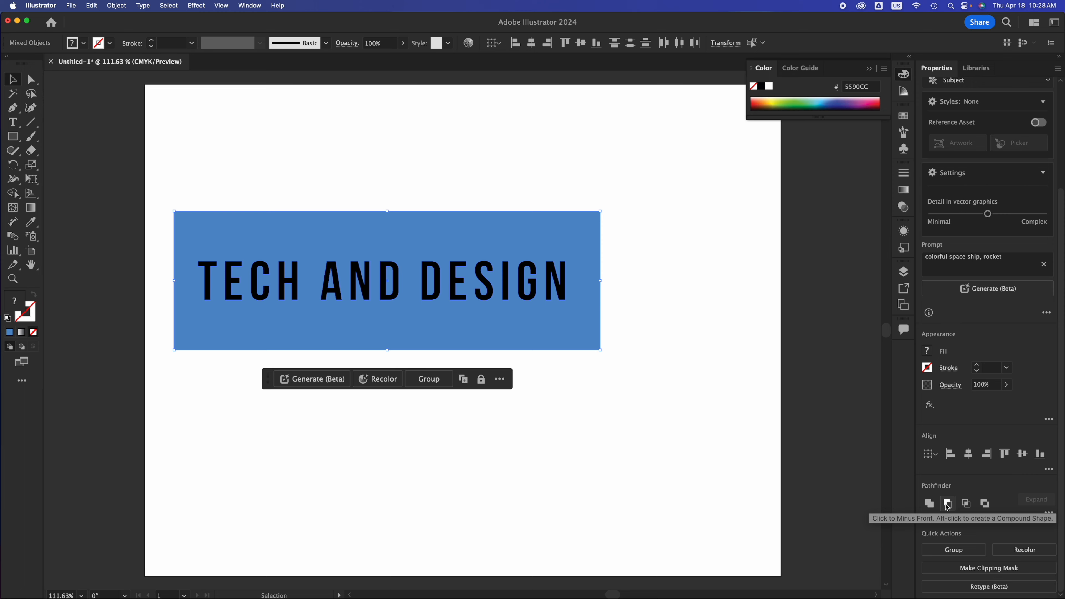
left_click(947, 505)
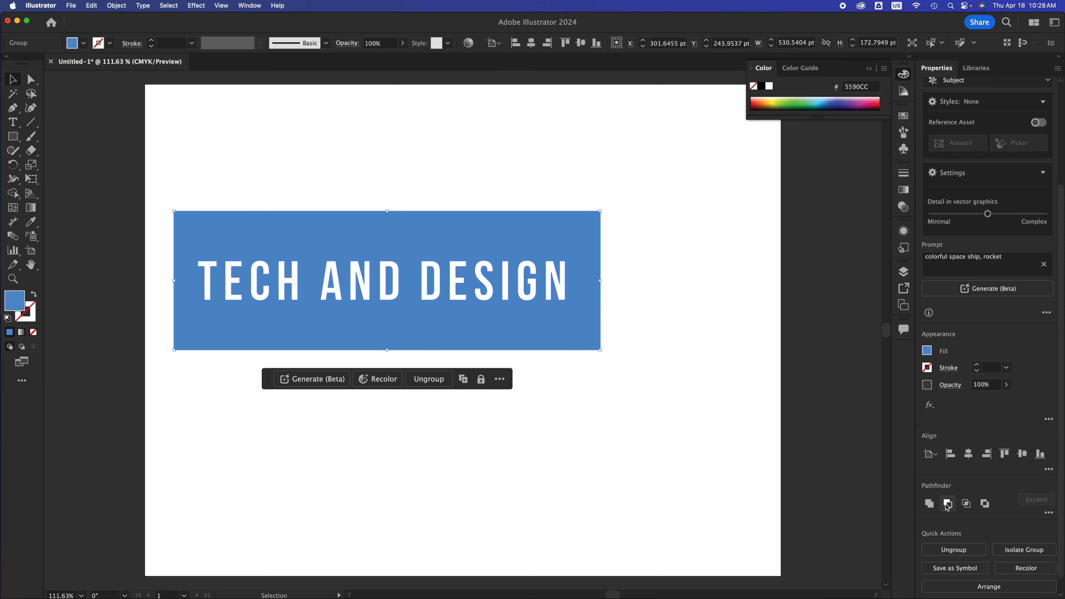
Move the cut-out rectangle group down and right to about X 316, Y 274 pt.
left_click(660, 436)
left_click(555, 320)
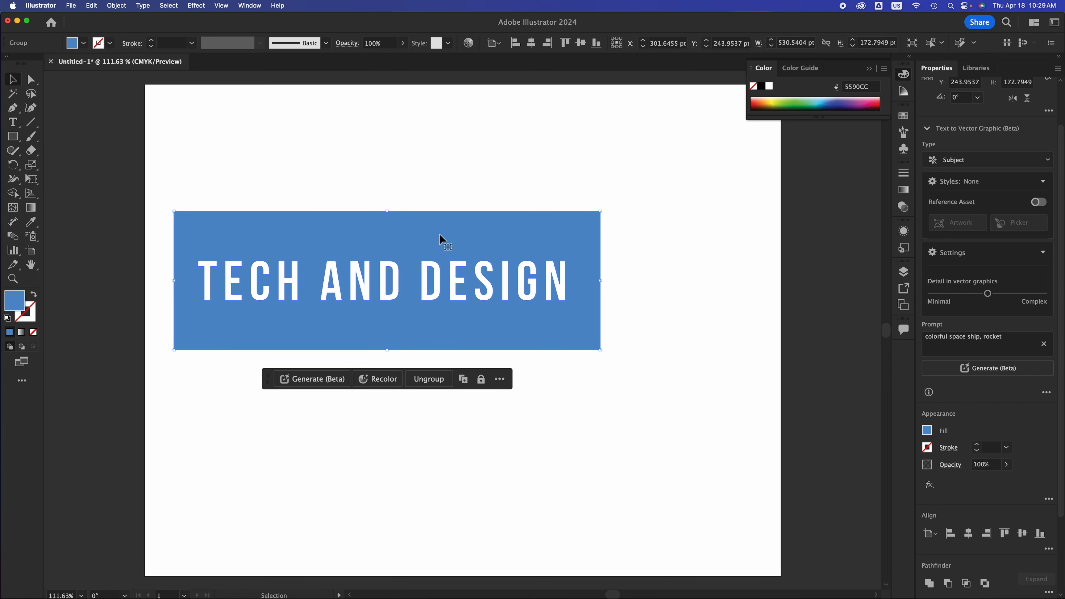
left_click_drag(442, 239, 454, 263)
Draw a circle about 305 pt in diameter over the middle of the cut-out rectangle with the Ellipse tool.
left_click(27, 303)
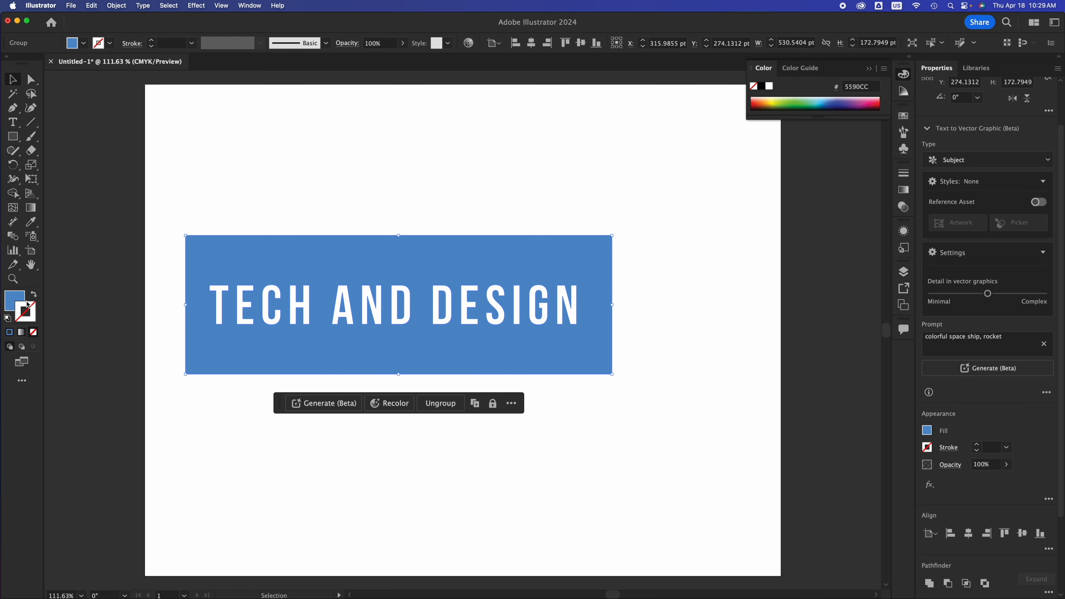
left_click(20, 301)
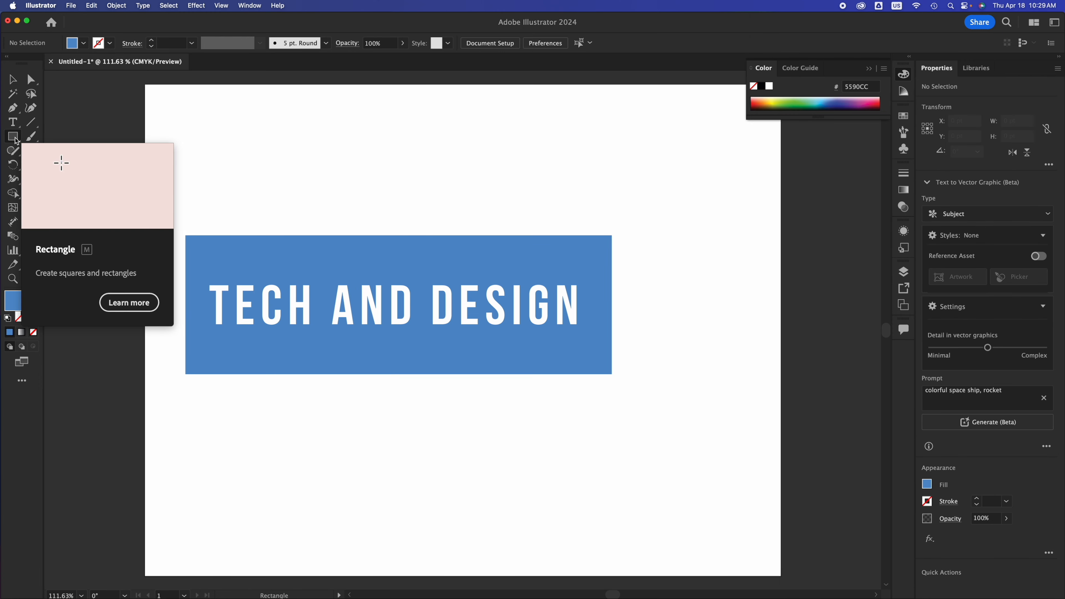
left_click(13, 137)
left_click(56, 164)
left_click_drag(285, 161, 529, 406)
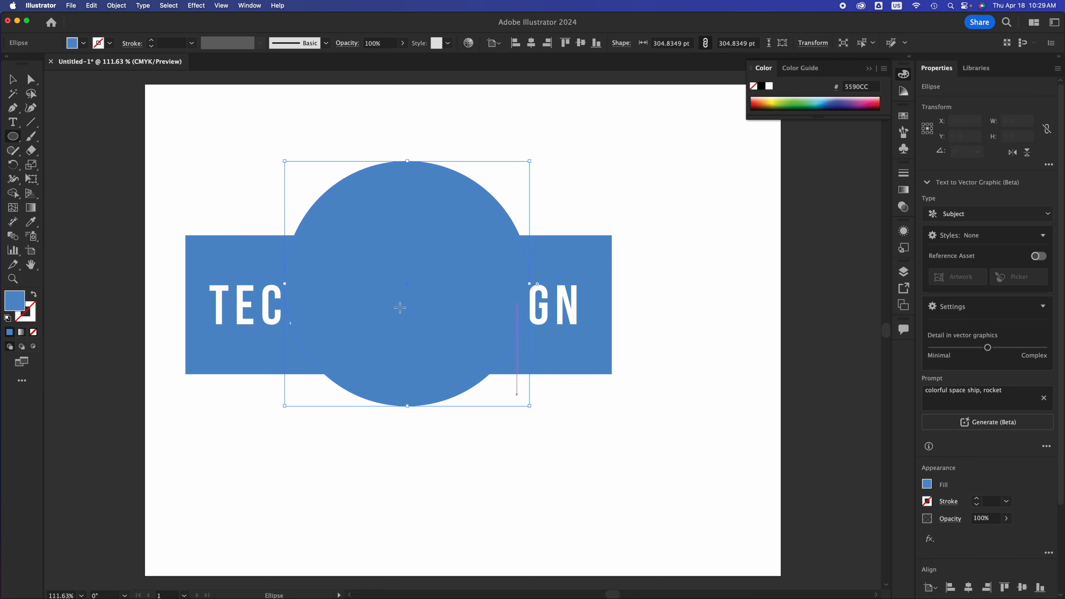
Fill the circle with the pink color CC6699 and deselect it.
double_click(15, 300)
left_click(299, 185)
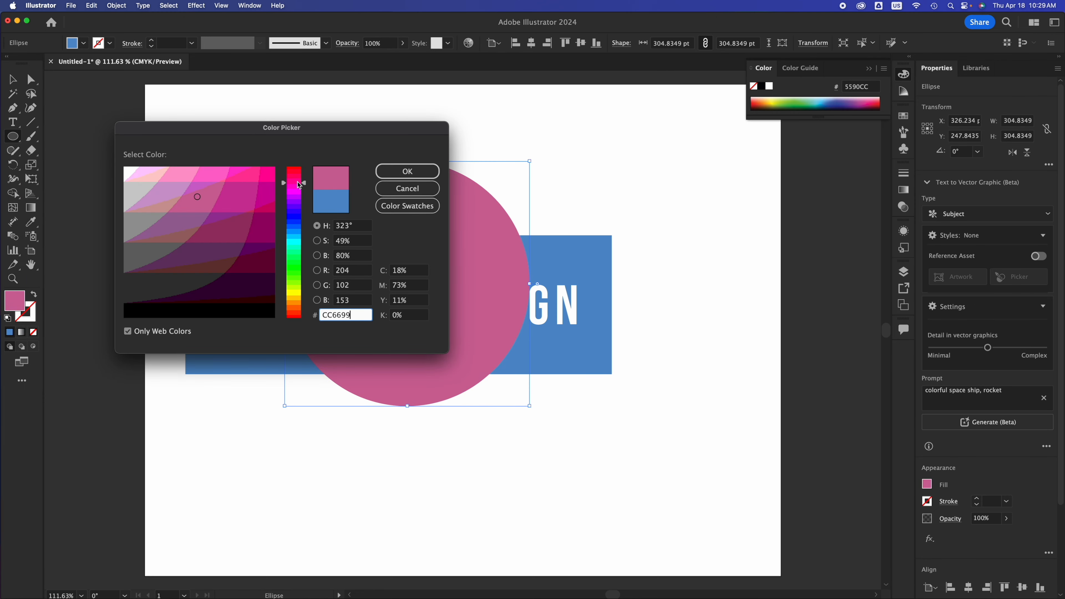
left_click(407, 171)
key("v")
left_click(724, 247)
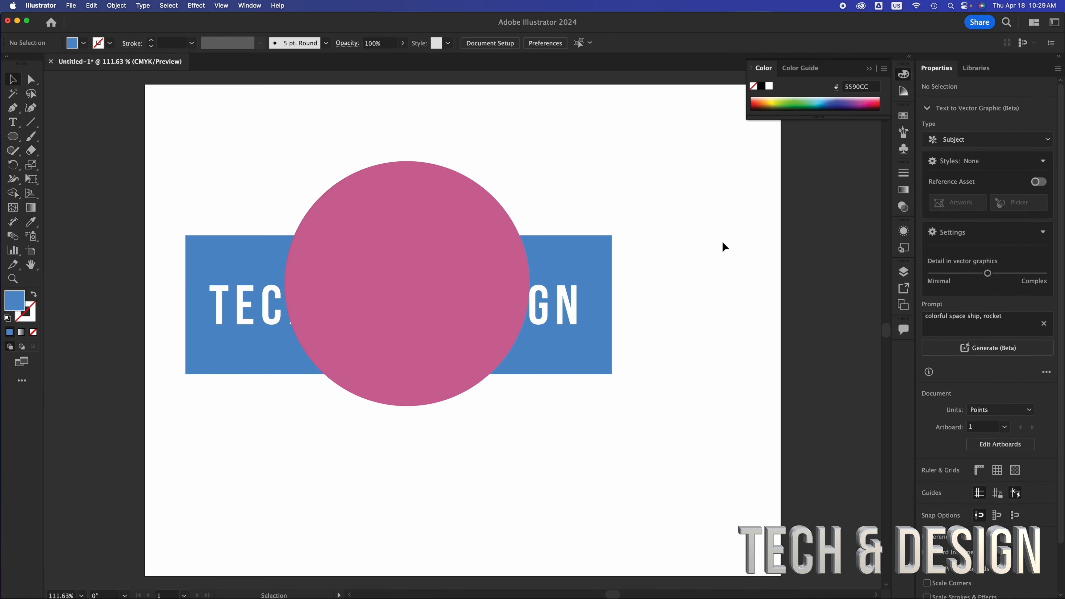
Reposition the pink circle over the middle of the cut-out text at about X 319, Y 274 pt.
left_click(577, 263)
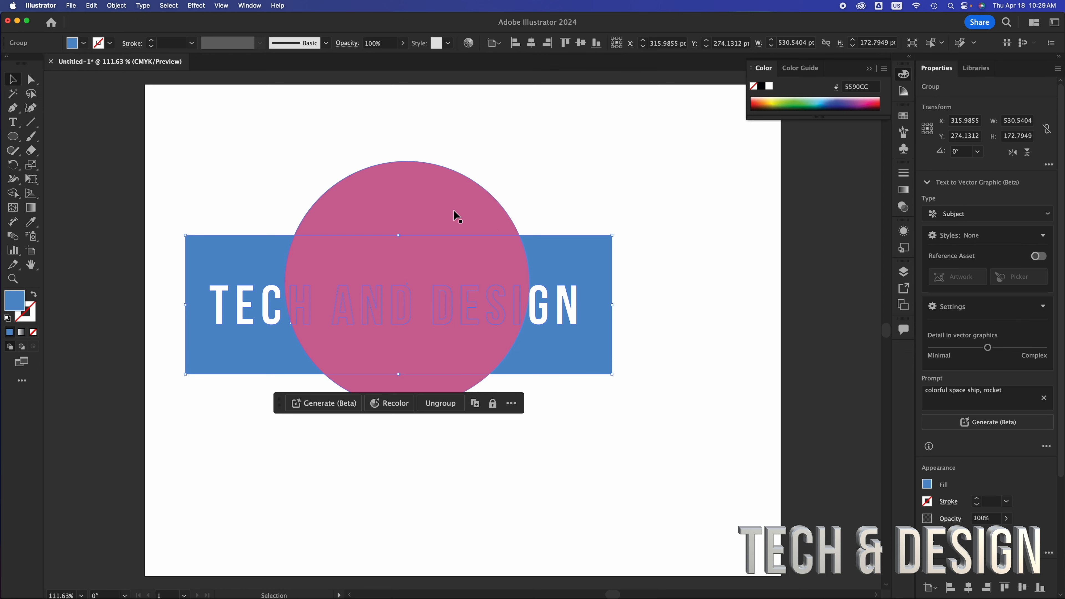
left_click(443, 211)
mouse_move(443, 210)
left_mouse_down()
mouse_move(424, 212)
mouse_move(449, 211)
left_mouse_up()
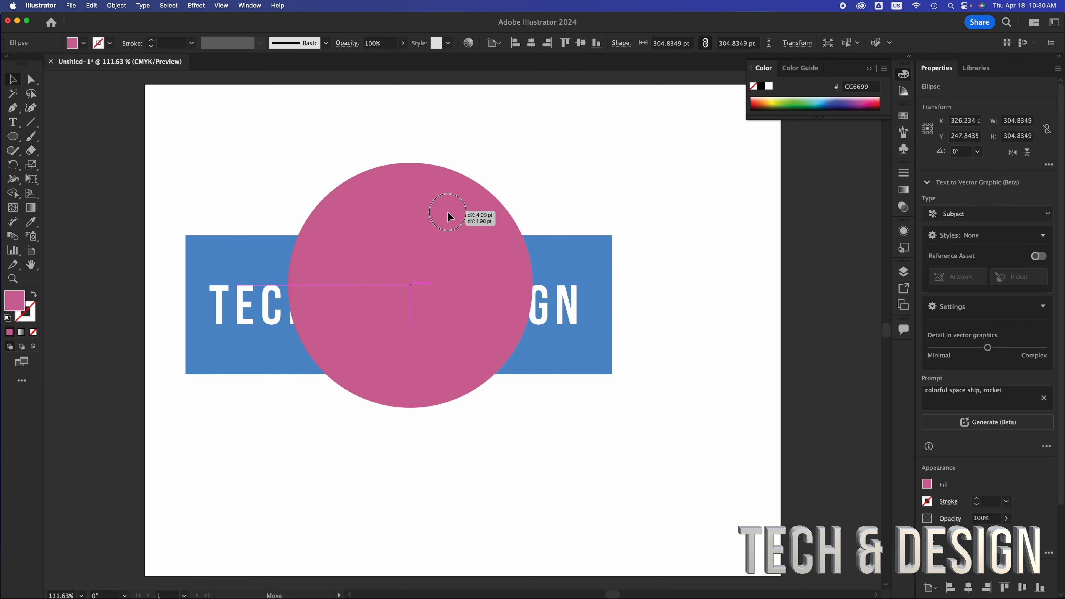
left_click_drag(448, 213, 436, 228)
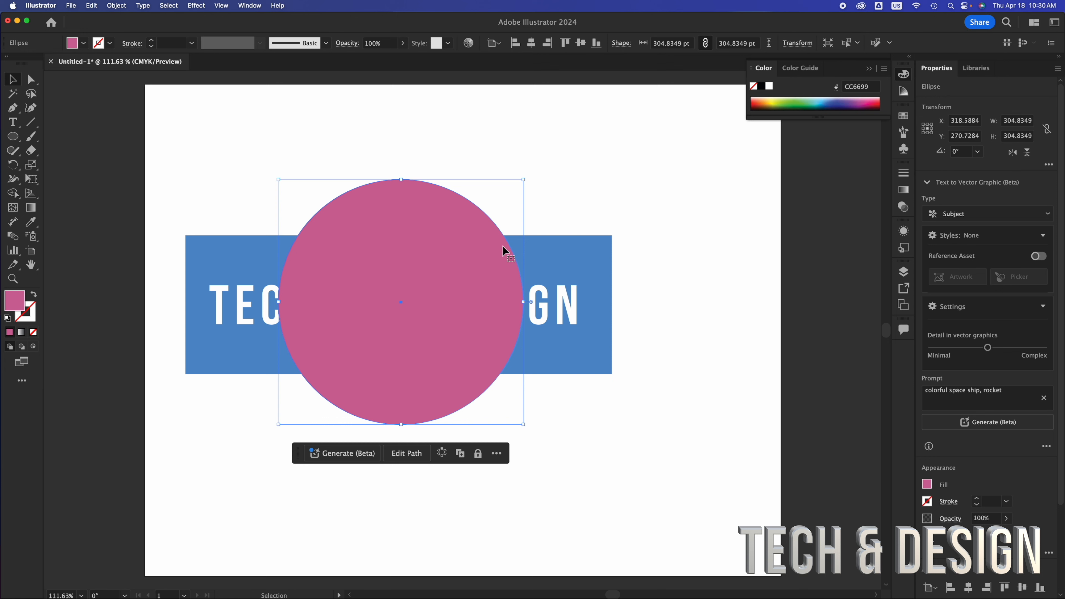
left_click(549, 255)
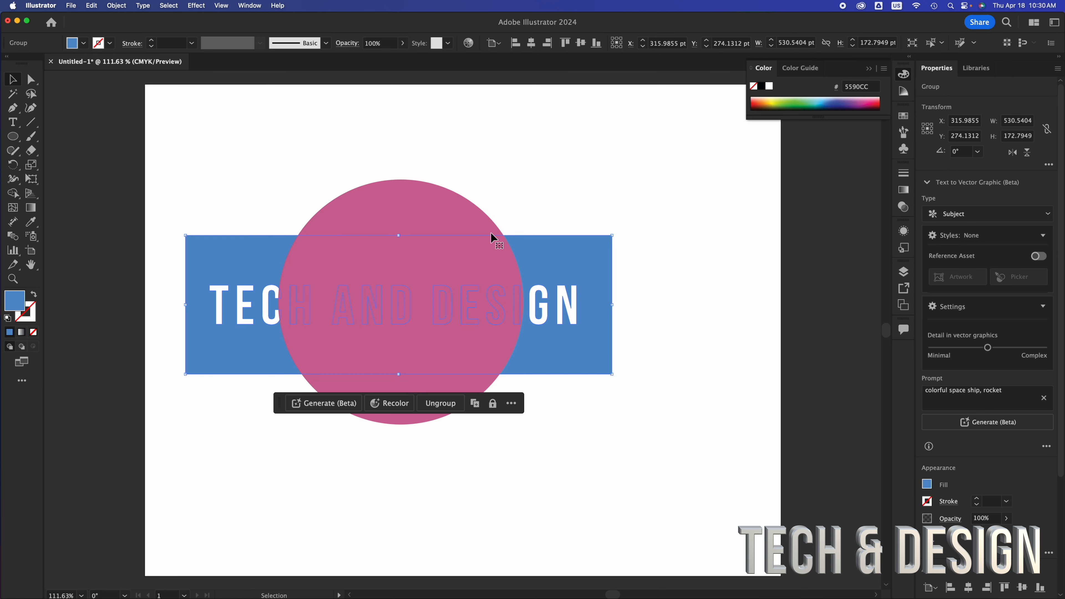
left_click(394, 210)
left_click_drag(396, 213, 395, 218)
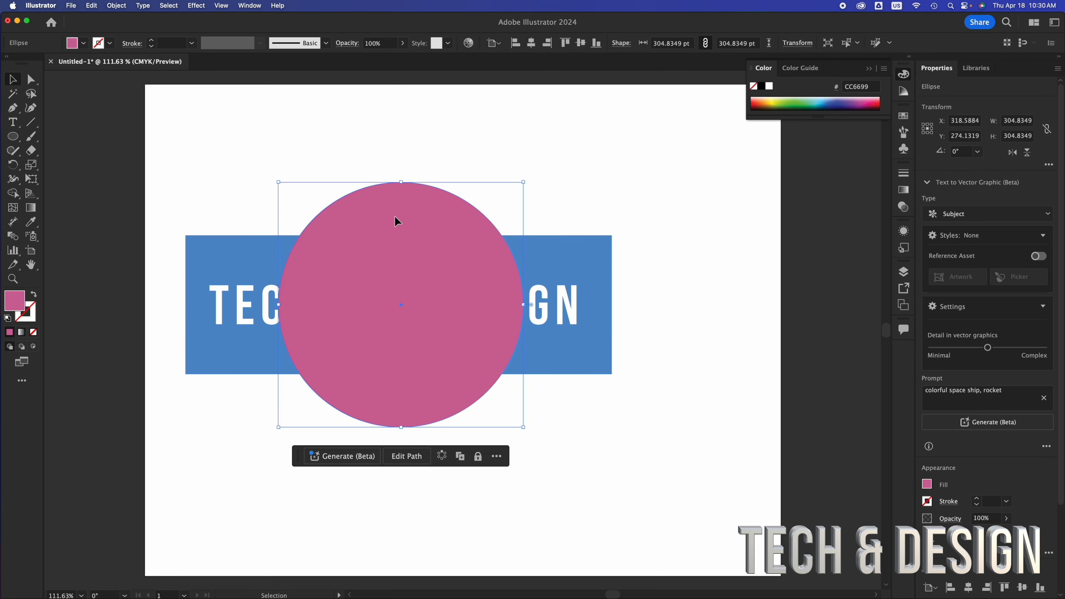
Send the pink circle to the back and move it right behind the word DESIGN, to about X 499, Y 274 pt.
right_click(396, 221)
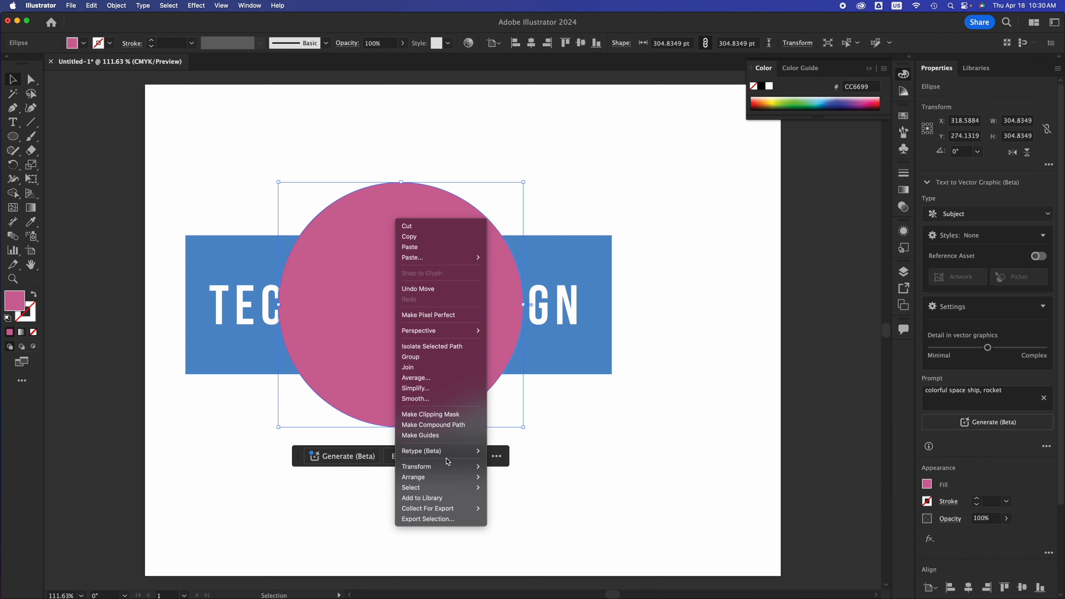
mouse_move(447, 478)
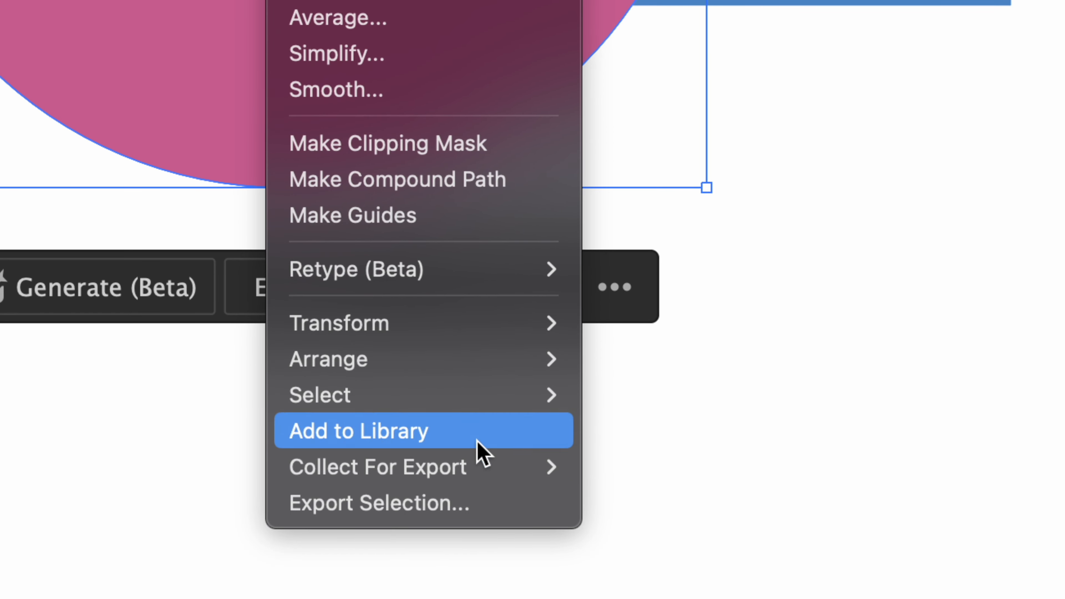
mouse_move(475, 489)
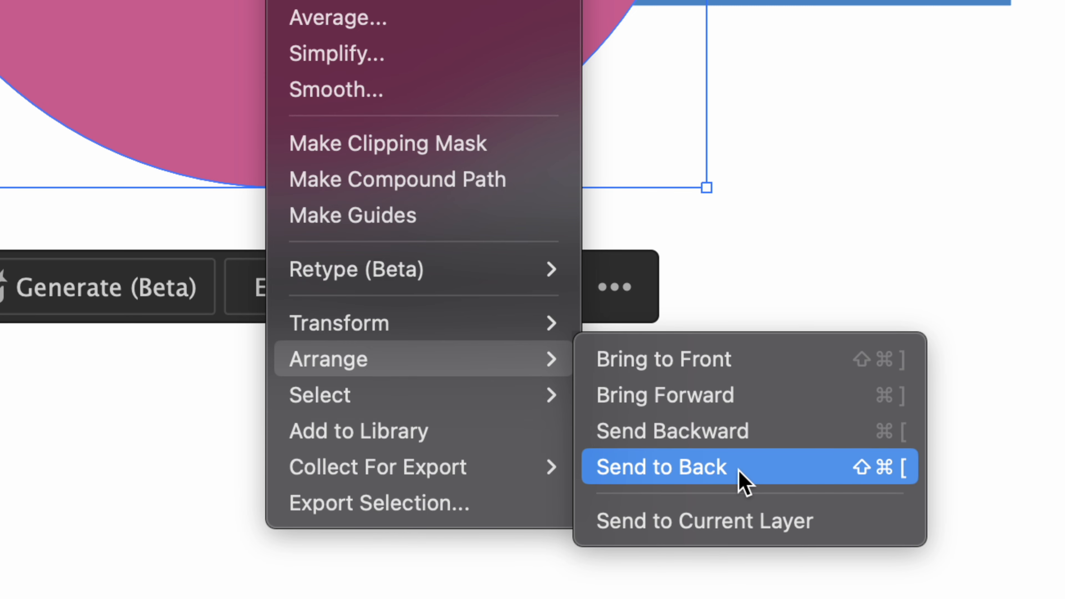
left_click(744, 482)
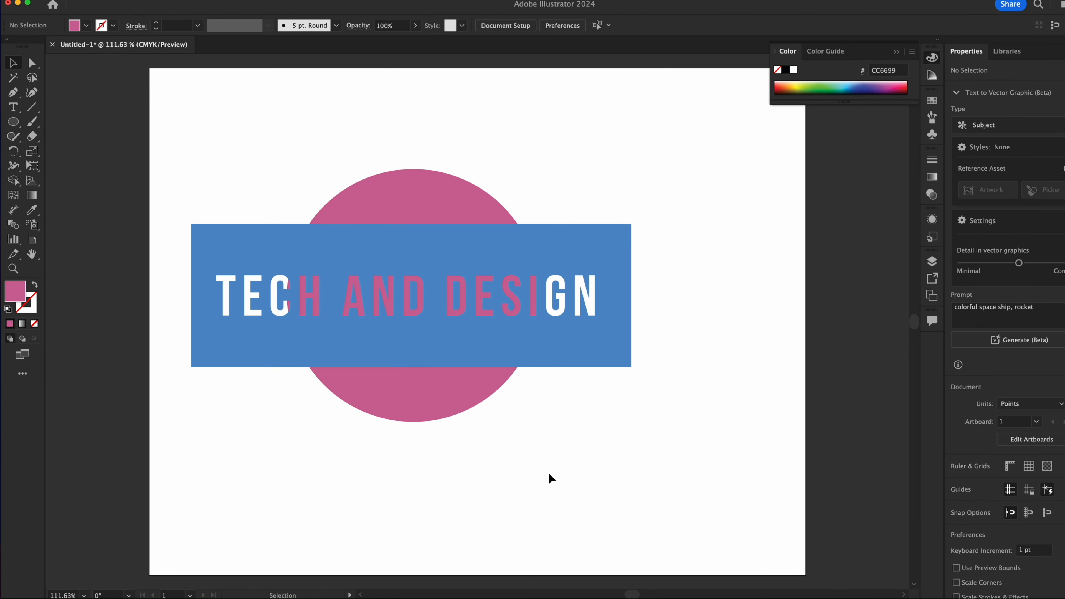
left_click_drag(435, 410, 561, 395)
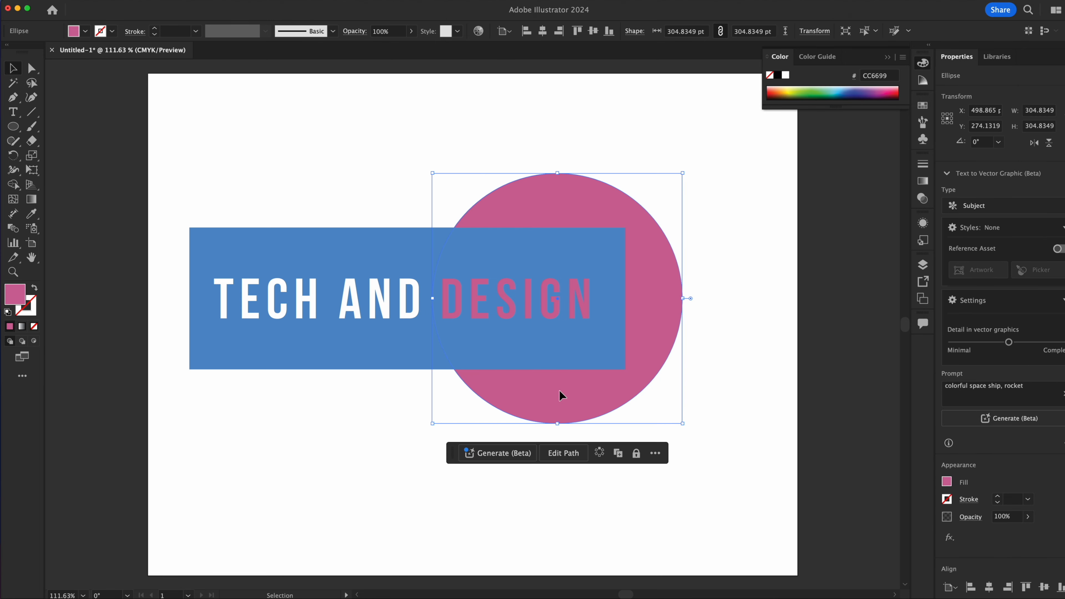
left_click(362, 469)
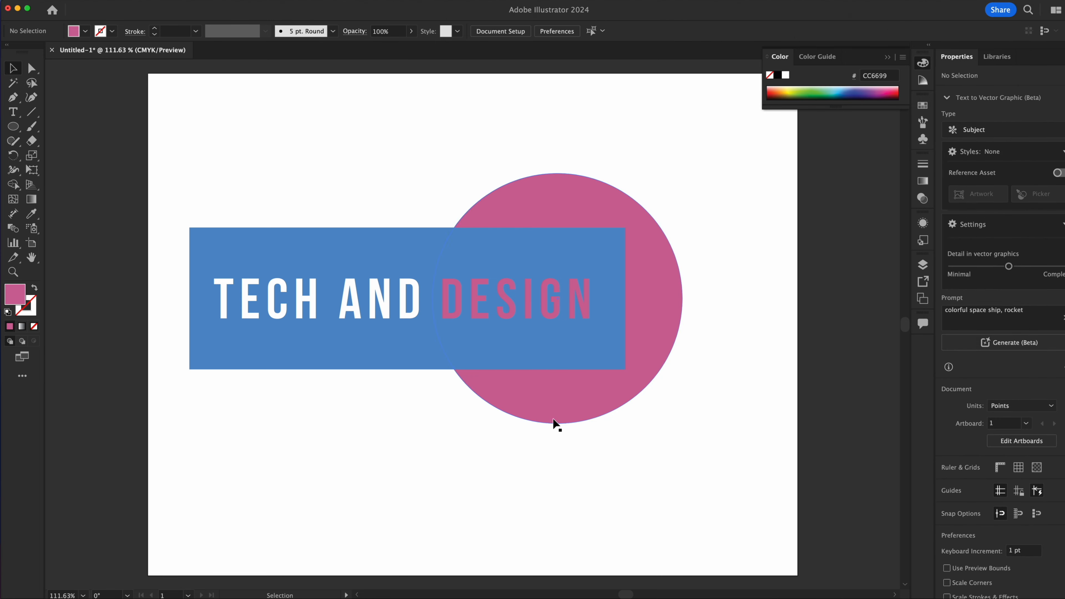
Recolor the circle magenta and choose the CMYK Cyan swatch as the fill color while isolating the cut-out group.
left_click(560, 414)
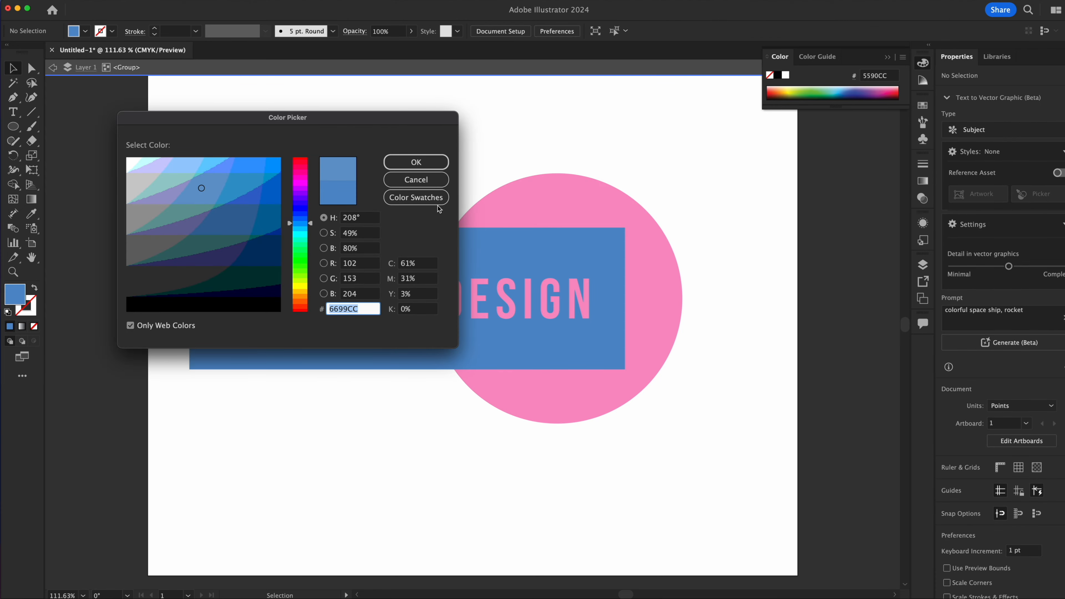
left_click(430, 198)
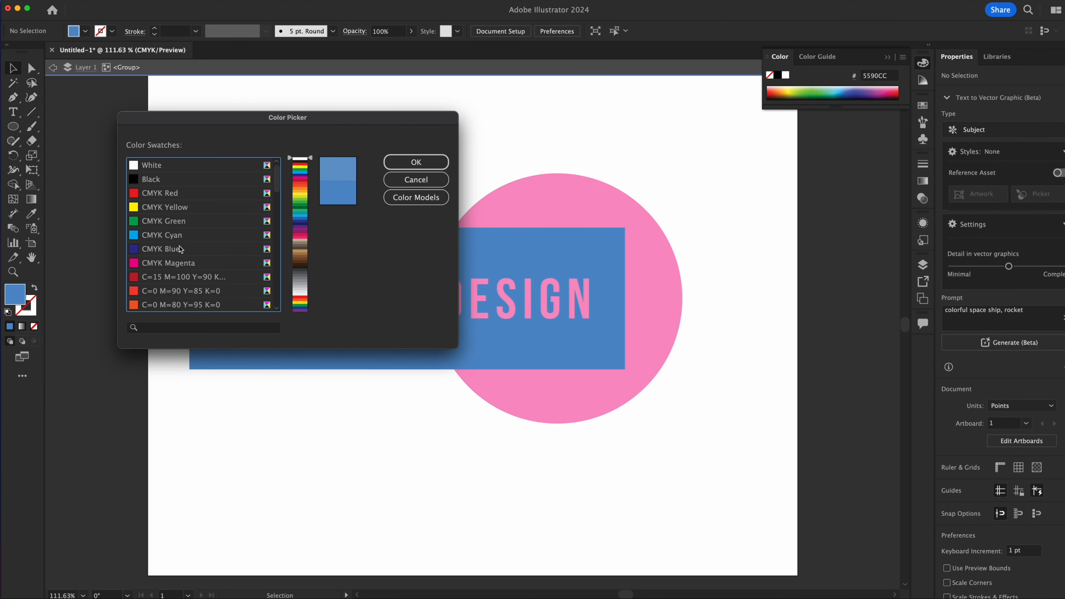
left_click(157, 239)
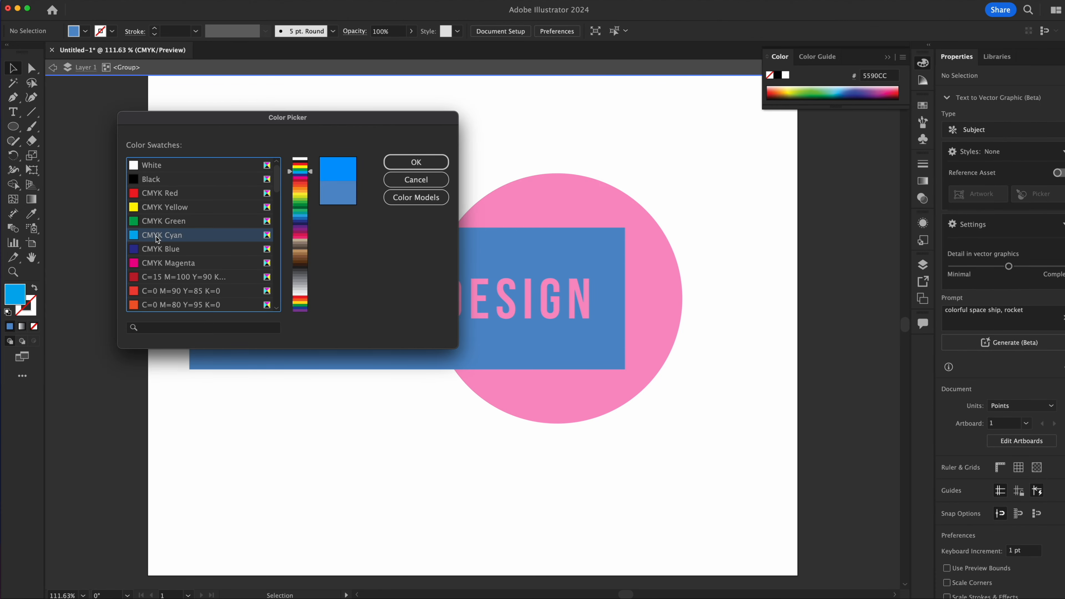
left_click(437, 161)
double_click(533, 127)
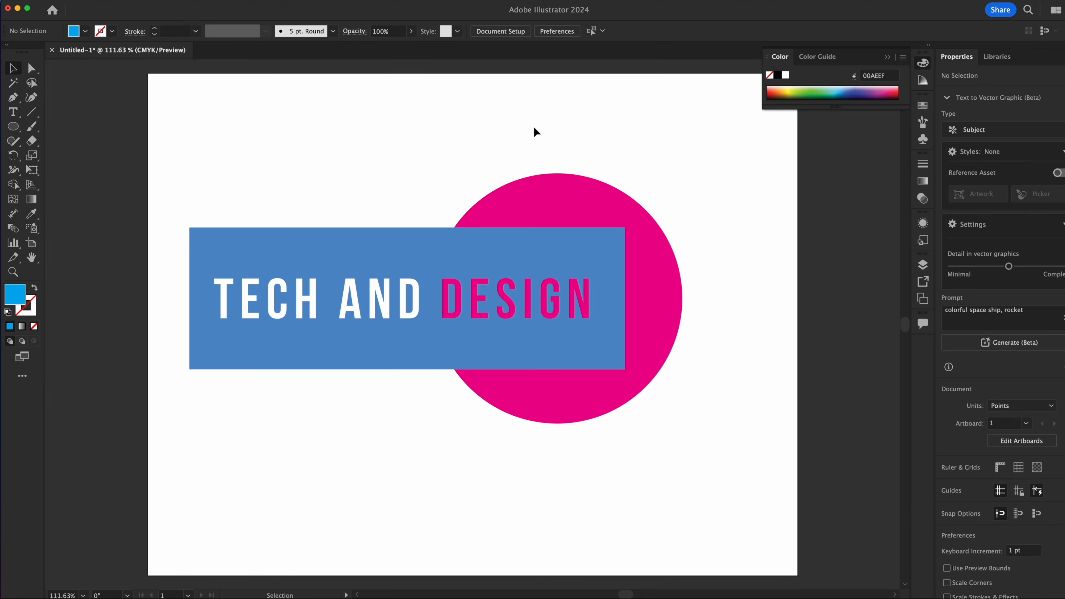
Shift the magenta circle slightly to about X 495, Y 279 pt and deselect it.
left_click(672, 327)
mouse_move(672, 326)
left_mouse_down()
mouse_move(470, 311)
mouse_move(333, 325)
mouse_move(680, 325)
mouse_move(271, 335)
mouse_move(568, 316)
mouse_move(776, 338)
mouse_move(616, 349)
mouse_move(436, 289)
mouse_move(613, 234)
mouse_move(682, 372)
mouse_move(529, 292)
mouse_move(703, 333)
mouse_move(663, 329)
left_mouse_up()
left_click(496, 418)
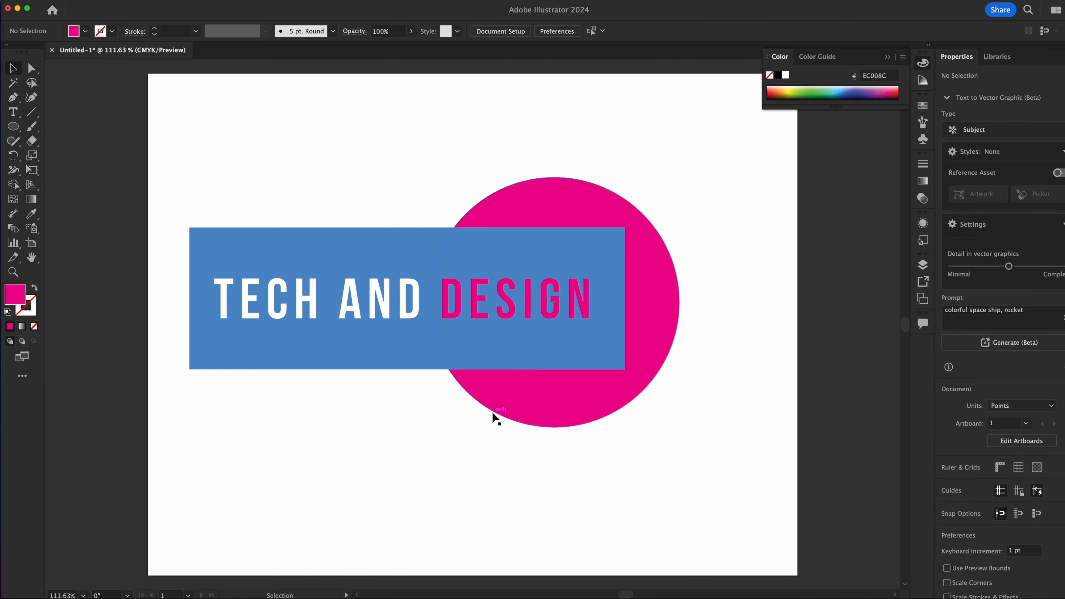
Duplicate the magenta circle to about X 164, Y 286 pt and fill the copy with the orange swatch C=0 M=50 Y=100 K=0.
left_click(543, 394)
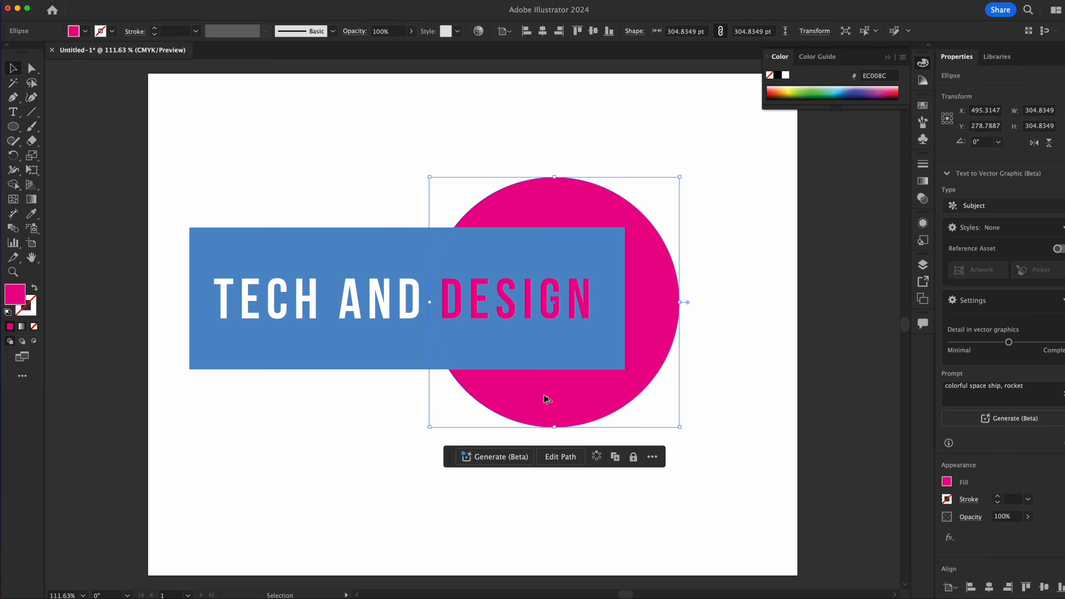
left_click_drag(574, 395, 298, 398)
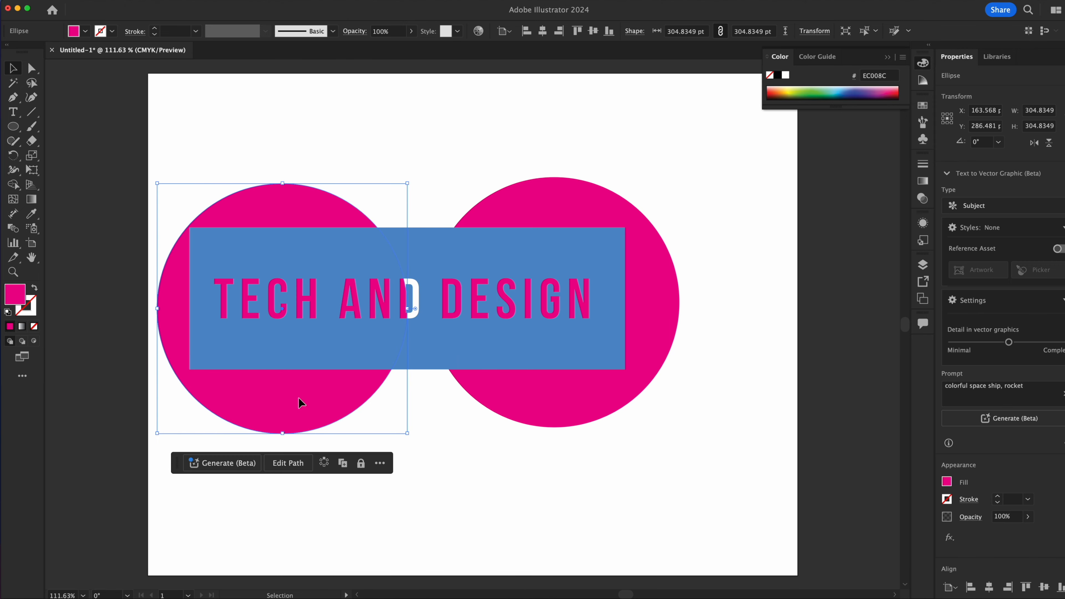
double_click(299, 398)
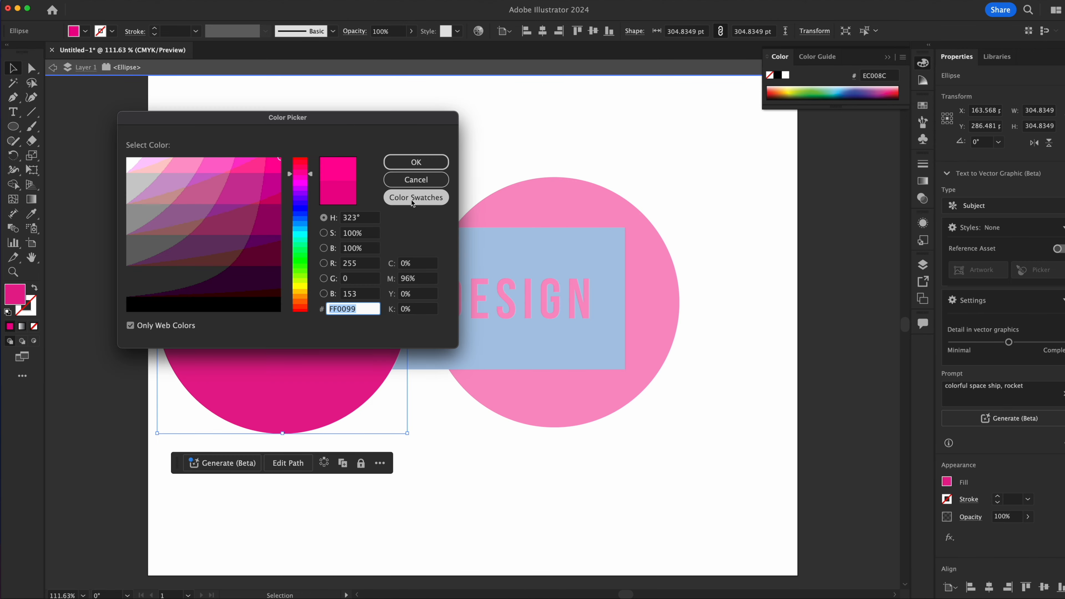
left_click(411, 199)
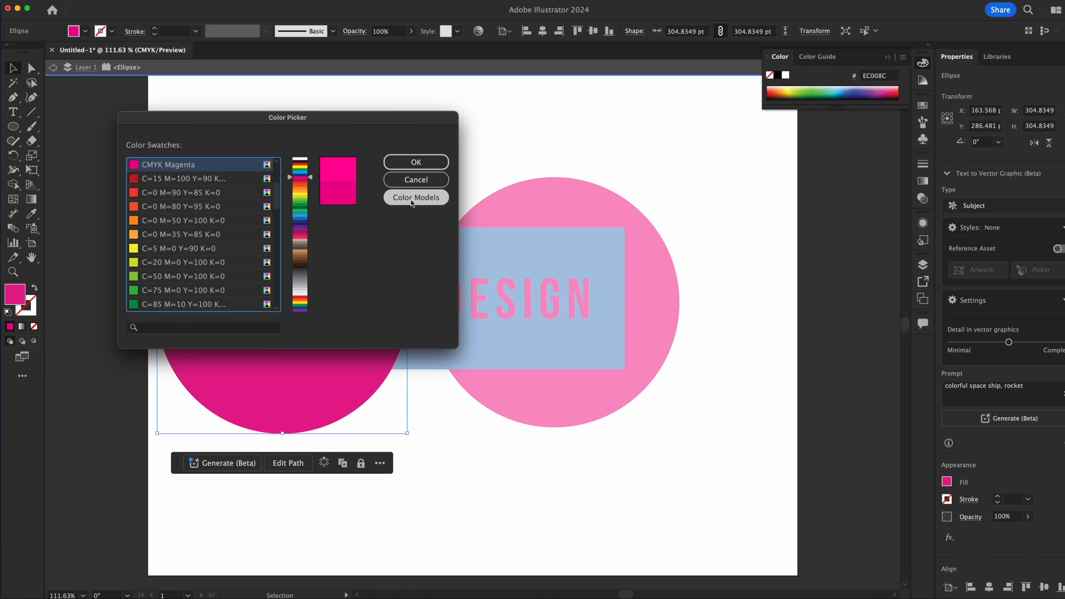
left_click(151, 224)
left_click(426, 161)
key("Escape")
Move the orange circle to about X 378, Y 271 pt and rearrange its stacking order so it sits behind the magenta circle.
left_click_drag(296, 209, 472, 192)
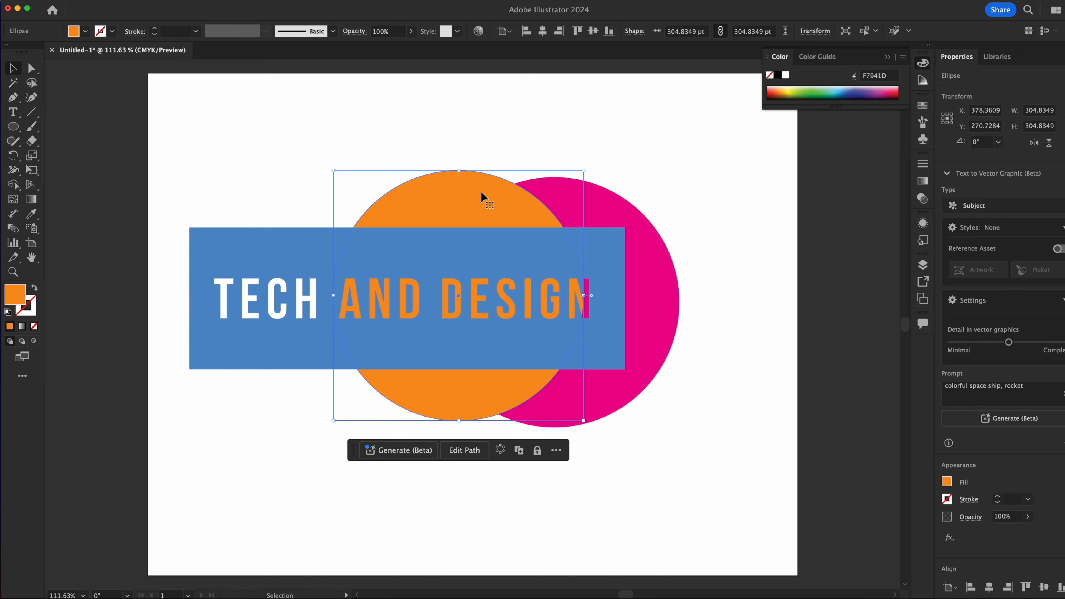
key("a")
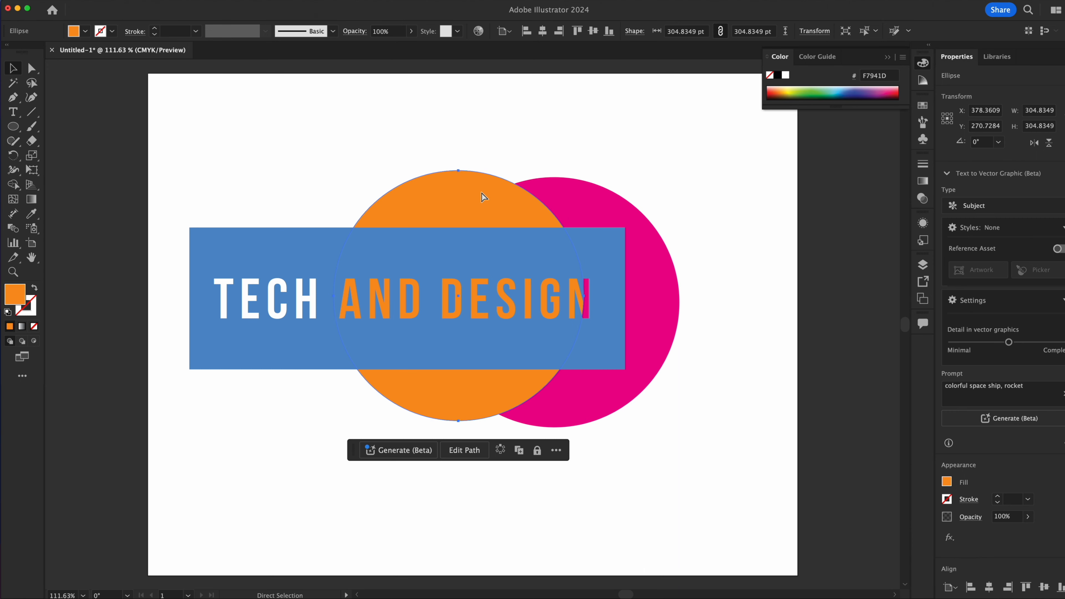
key("super+shift+bracketright")
key("super+bracketleft")
key("super+bracketleft")
key("super+bracketright")
key("super+bracketleft")
key("super+bracketright")
key("super+bracketright")
key("super+bracketleft")
key("super+bracketleft")
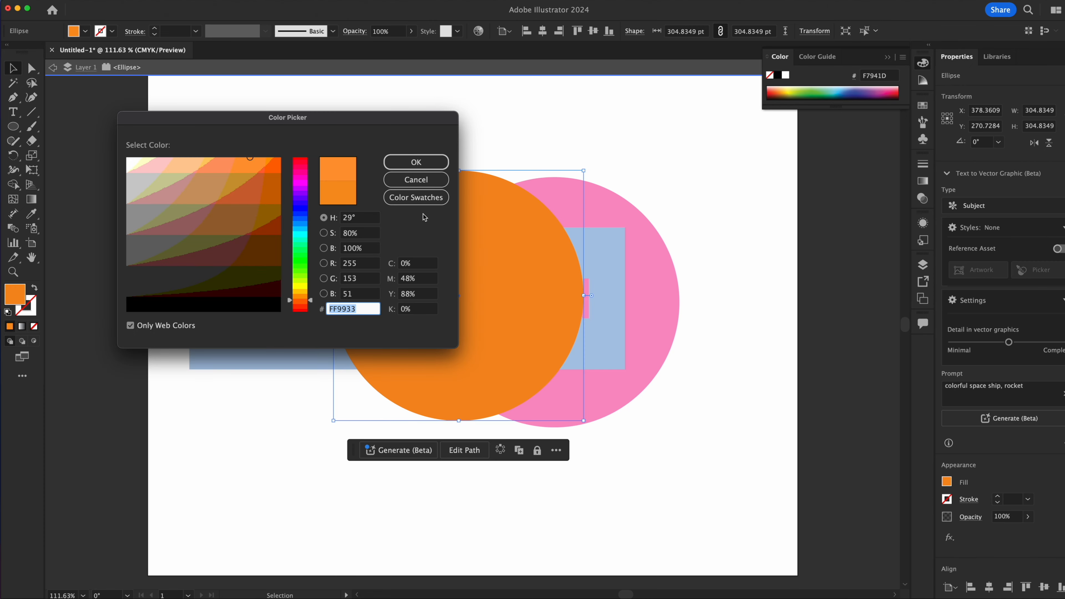
Recolor the orange circle with the Black swatch.
left_click(438, 201)
scroll(206, 282, "up", 4)
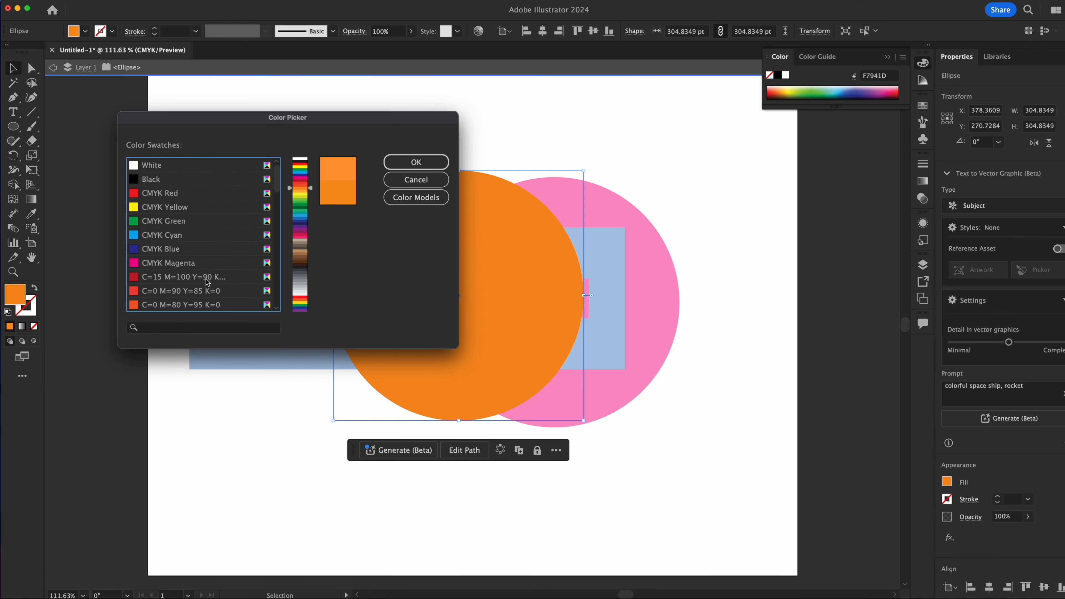
left_click(221, 179)
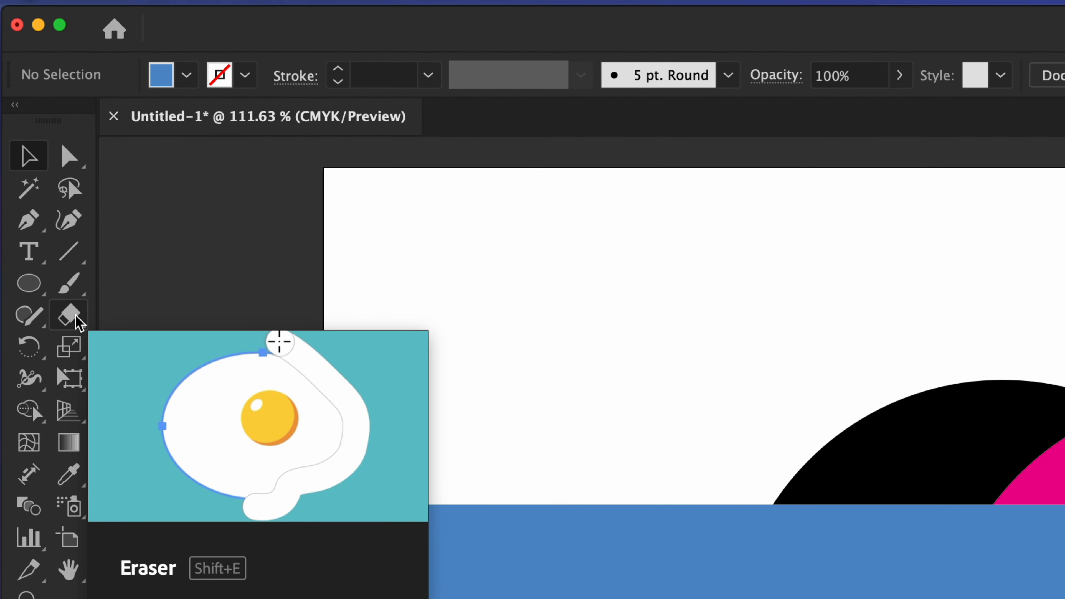
Erase wavy freehand strokes across the lower part of the rectangle and circles, plus a curved one through the magenta circle's upper right.
left_click(123, 317)
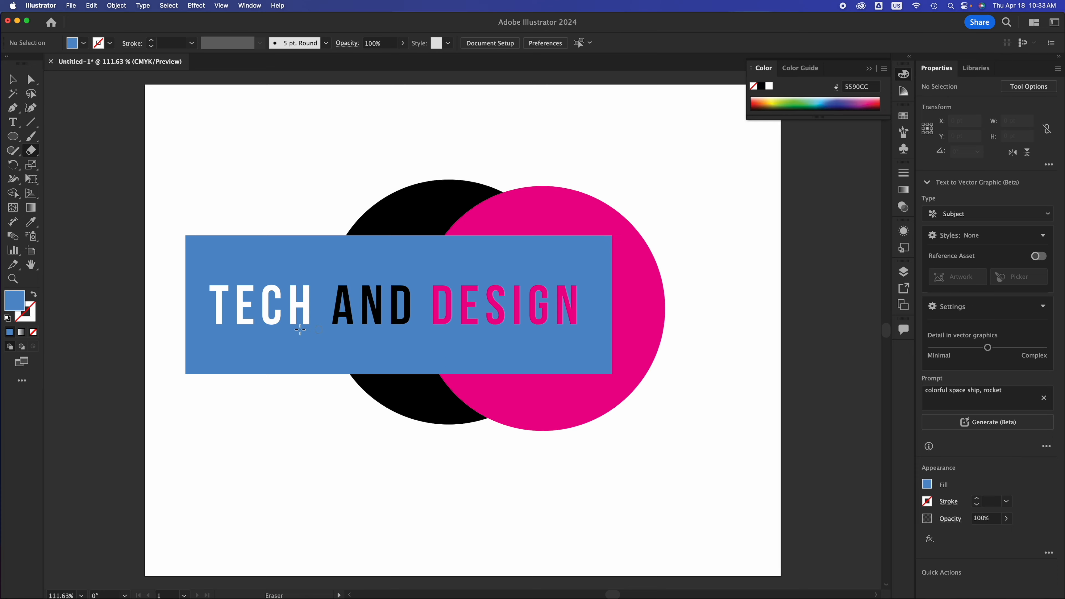
left_click_drag(263, 382, 172, 332)
mouse_move(274, 383)
left_mouse_down()
mouse_move(377, 347)
mouse_move(437, 369)
mouse_move(529, 358)
mouse_move(554, 387)
mouse_move(617, 350)
mouse_move(628, 368)
mouse_move(609, 412)
mouse_move(562, 427)
mouse_move(478, 375)
mouse_move(455, 373)
mouse_move(405, 417)
mouse_move(310, 426)
left_mouse_up()
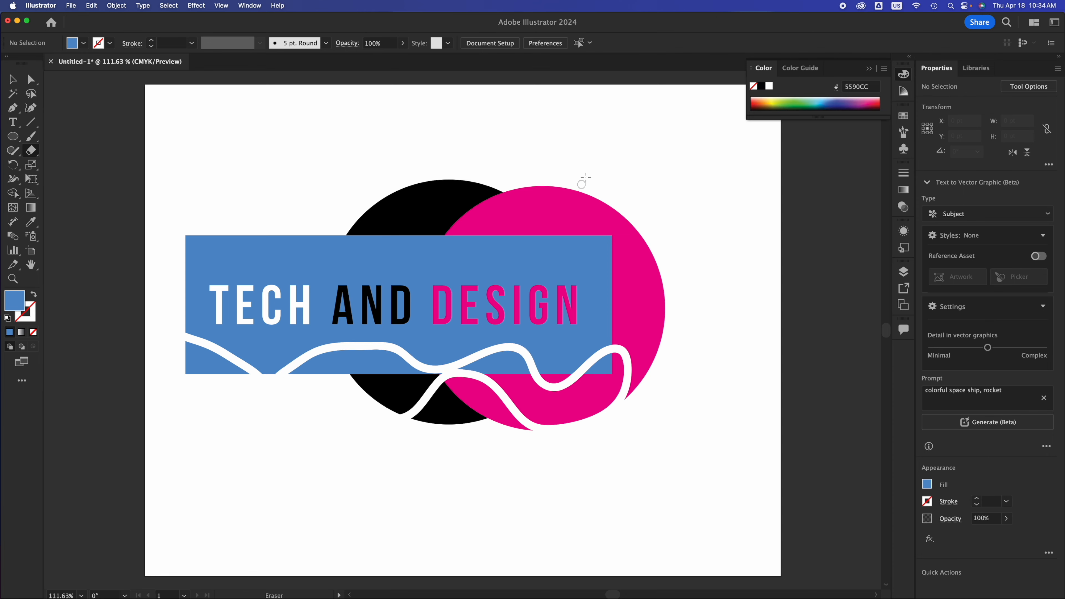
mouse_move(582, 181)
left_mouse_down()
mouse_move(615, 270)
mouse_move(678, 311)
left_mouse_up()
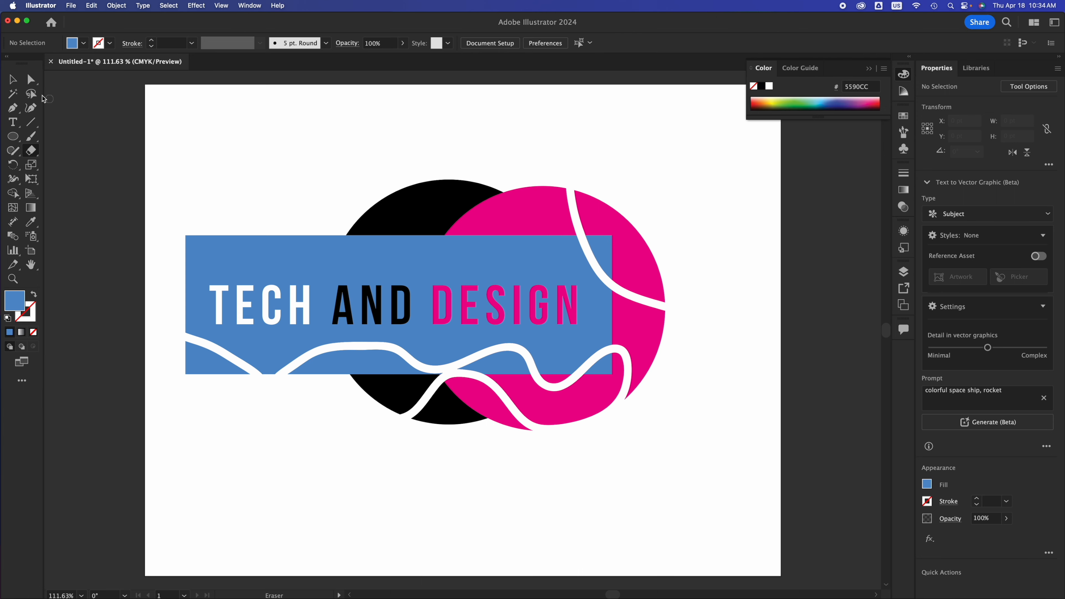
Try moving the large upper piece of the black circle toward the artboard's lower-left corner and undo the moves.
left_click(12, 80)
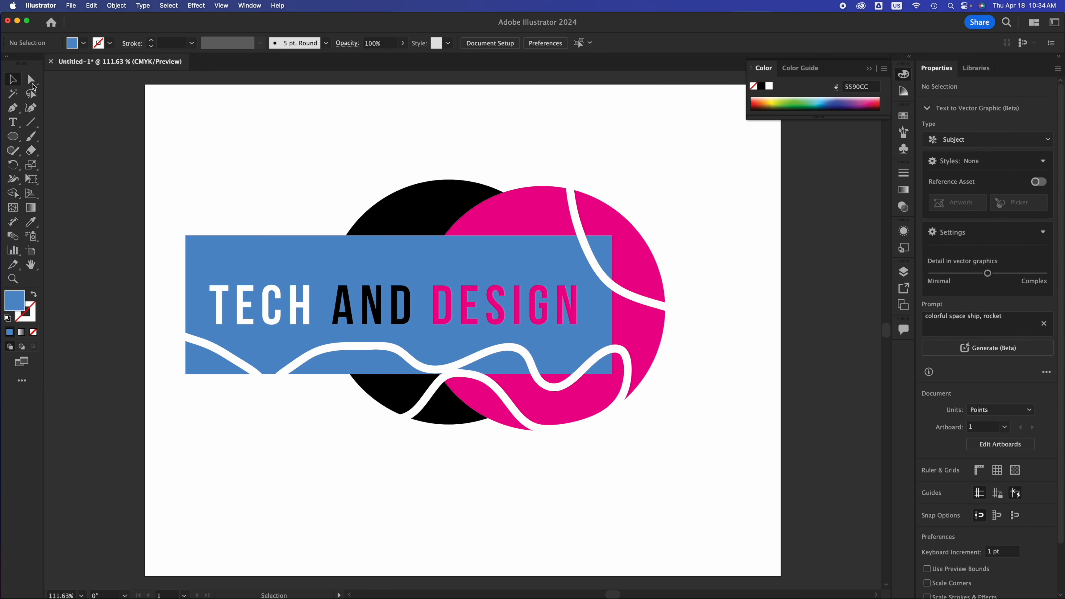
left_click(400, 198)
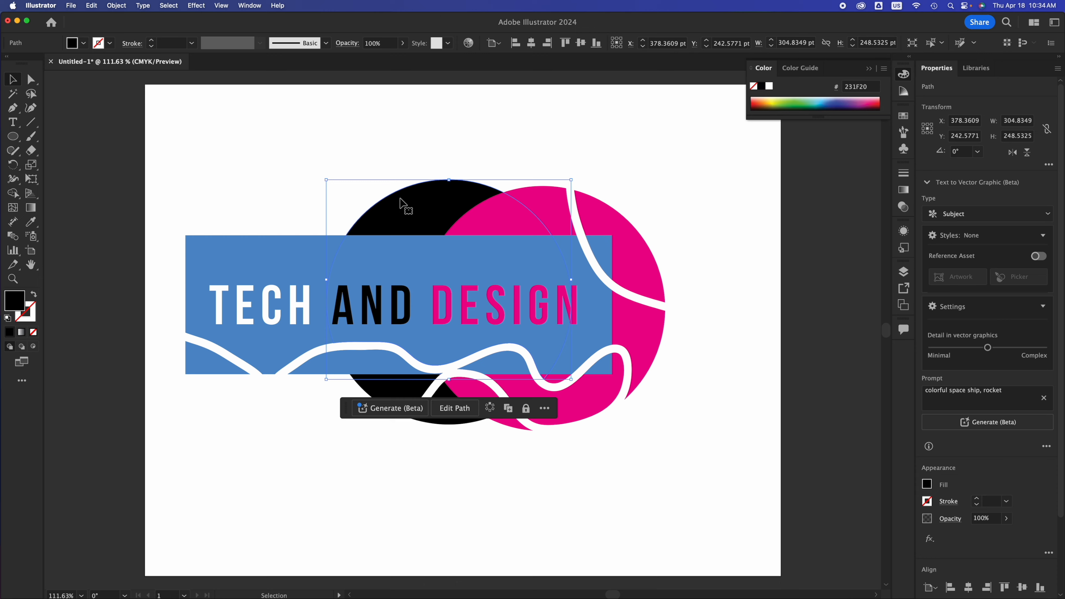
left_click_drag(400, 204, 197, 413)
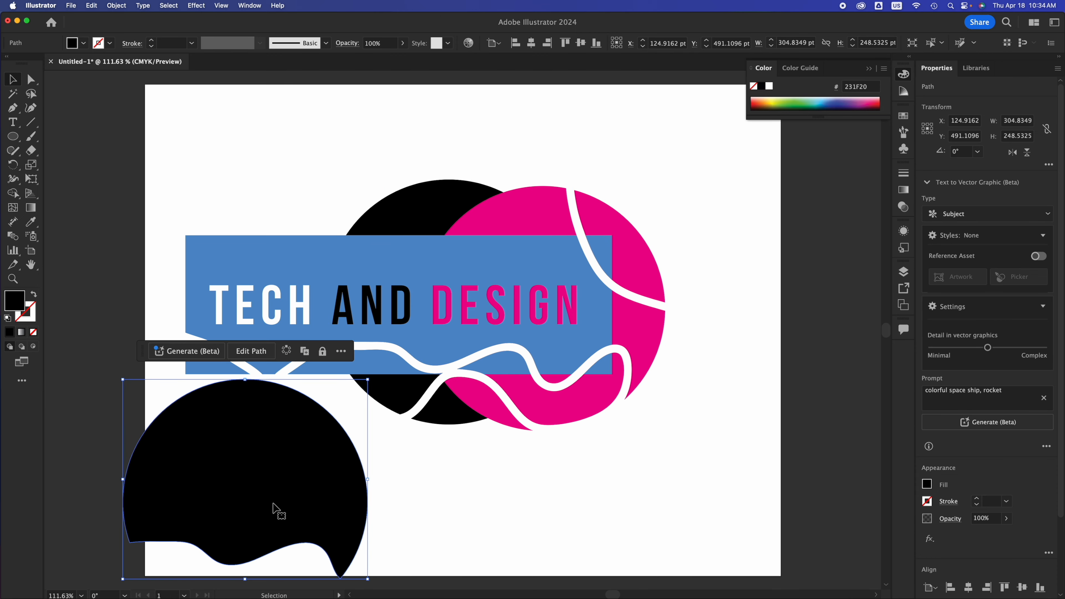
left_click_drag(283, 519, 237, 397)
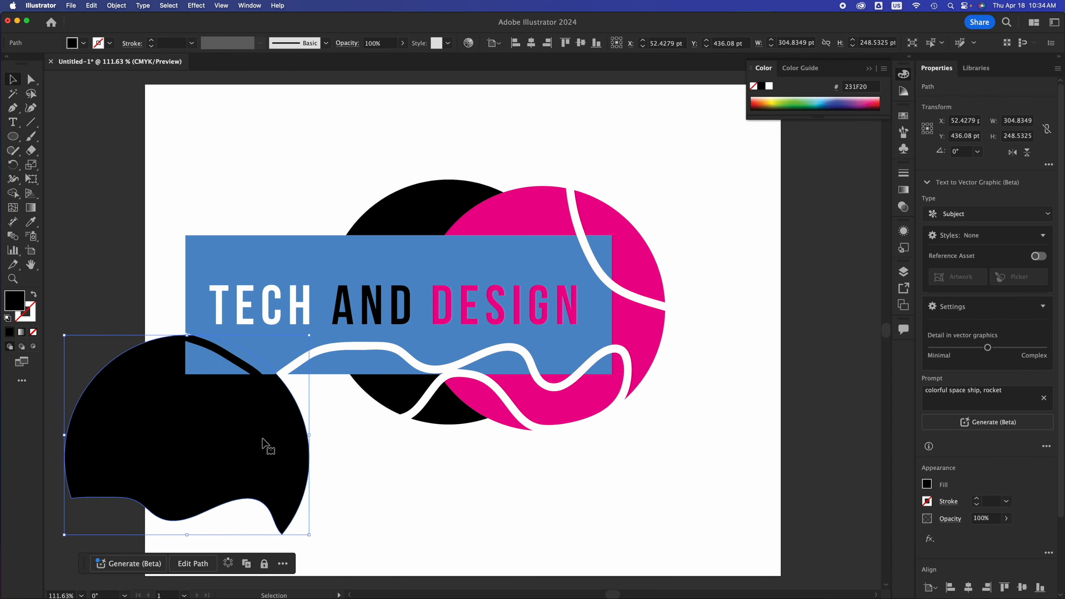
key("super+z")
key("super+z")
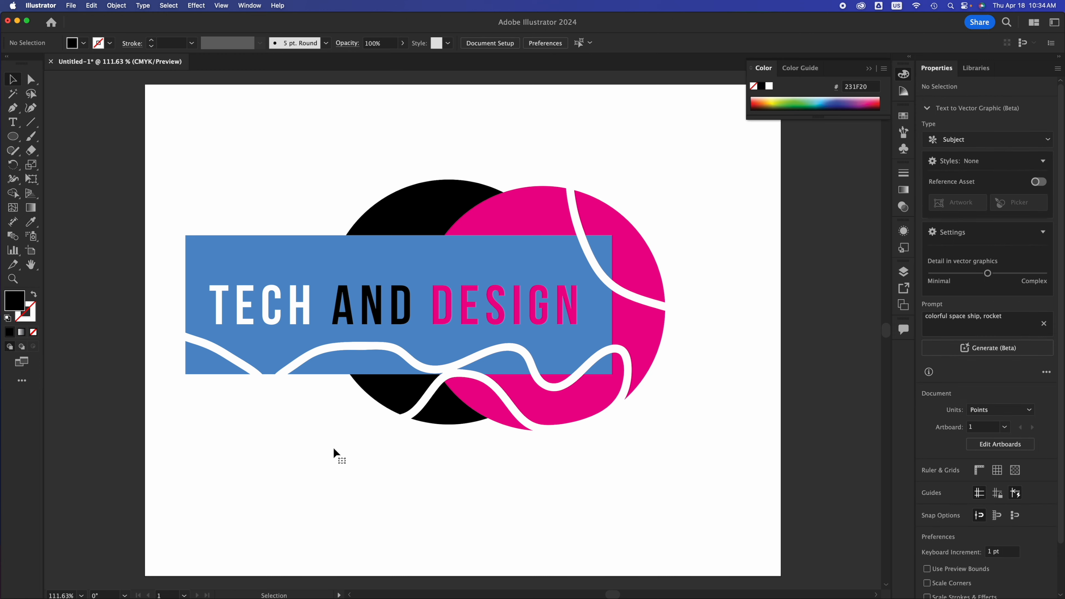
Move the cut-off upper-right piece of the magenta circle up and to the right, away from the rest of the artwork.
left_click(629, 256)
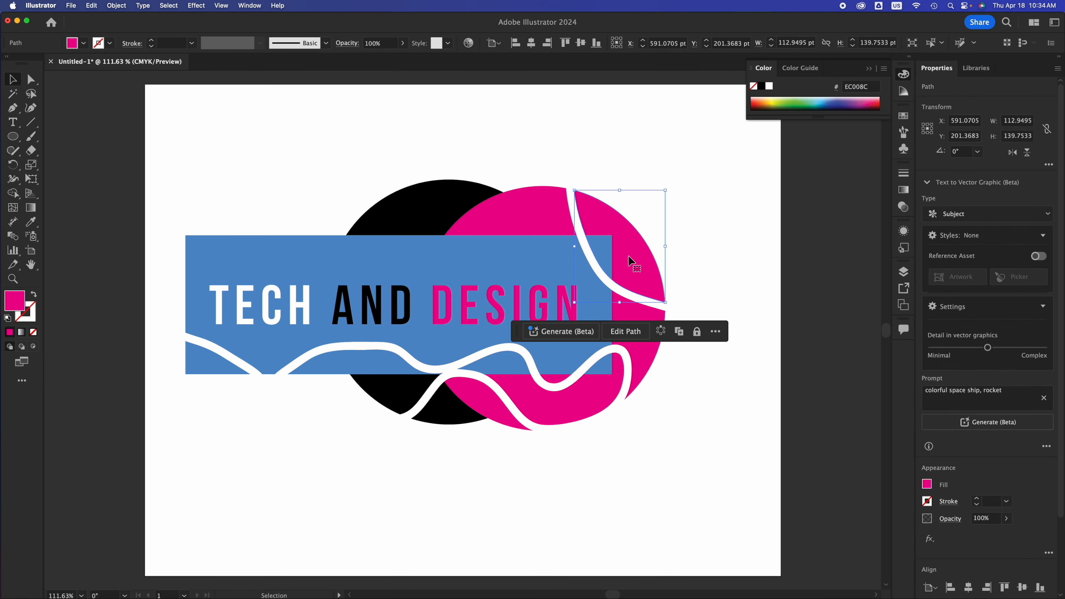
left_click_drag(629, 257, 669, 245)
left_click(605, 245)
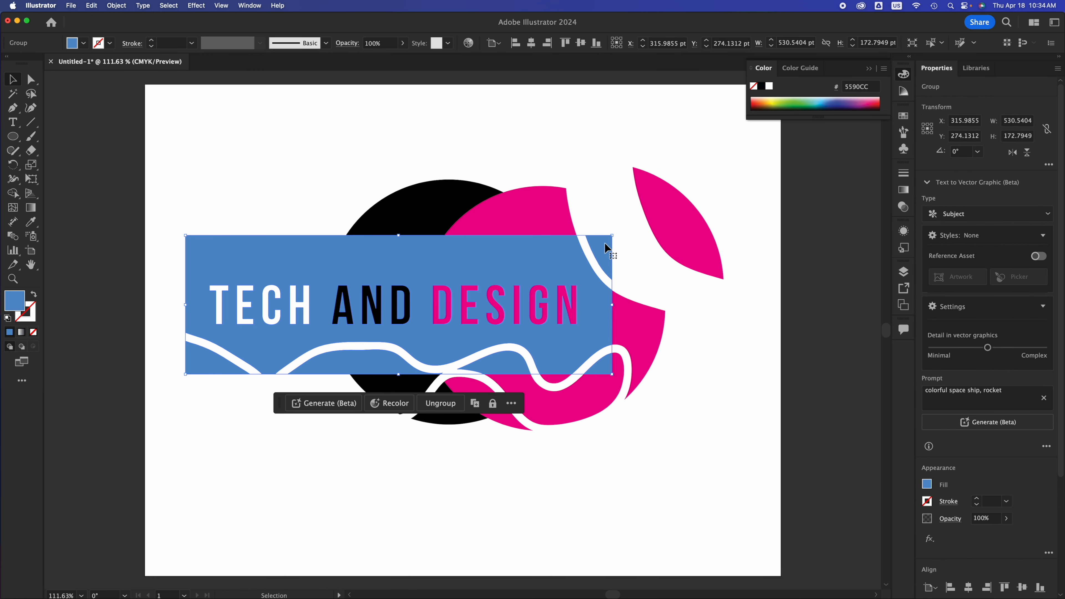
left_click(645, 312)
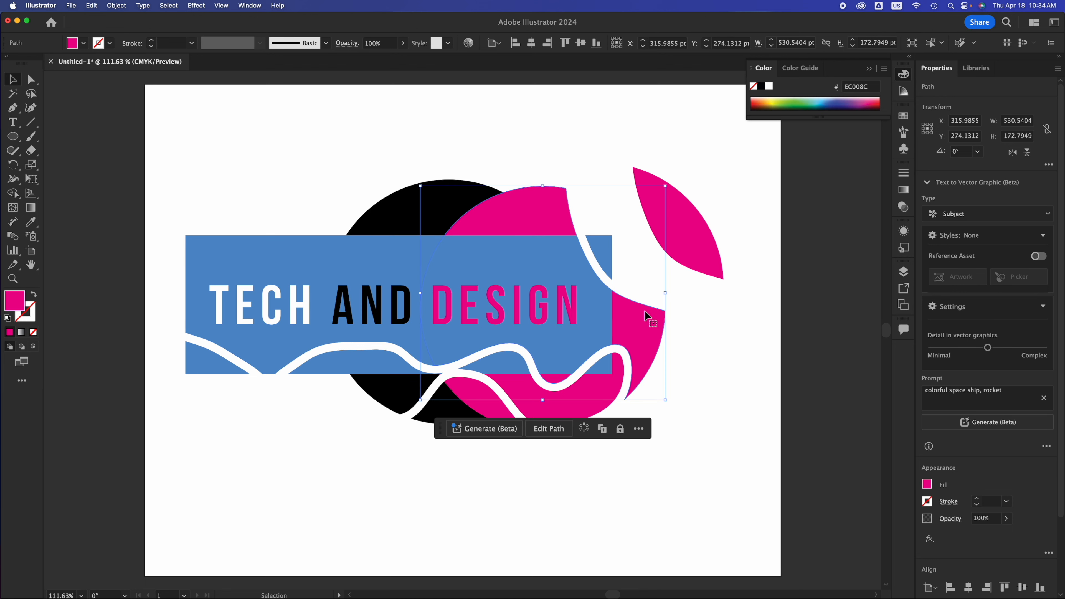
left_click(555, 402)
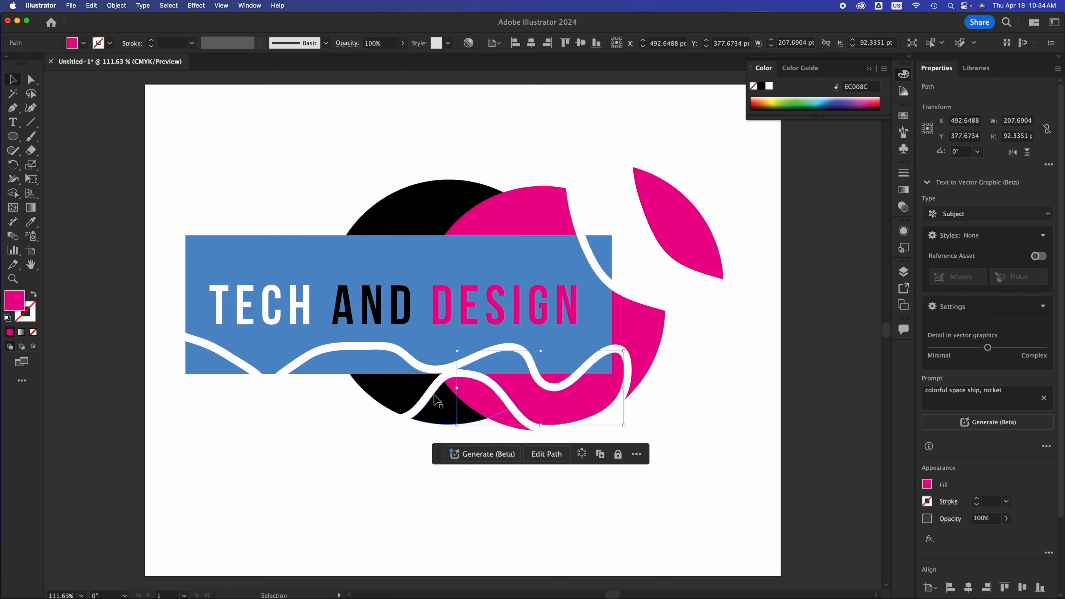
Move the two lower black circle pieces below the rectangle, to about X 159, Y 446 pt and X 319, Y 509 pt.
left_click(403, 397)
left_click_drag(403, 397, 286, 459)
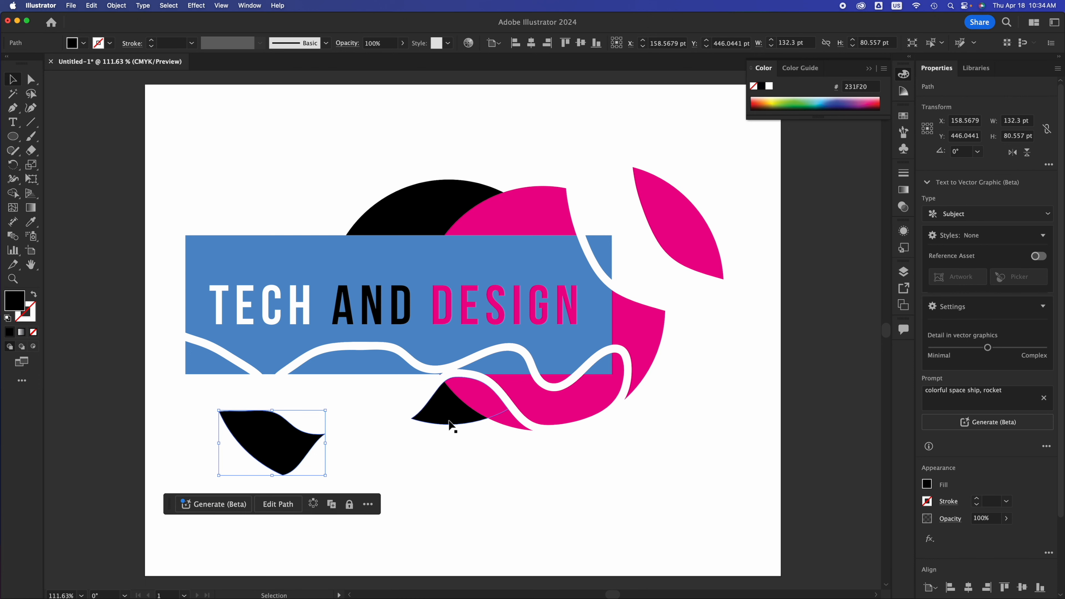
left_click(448, 419)
left_click_drag(448, 420, 388, 511)
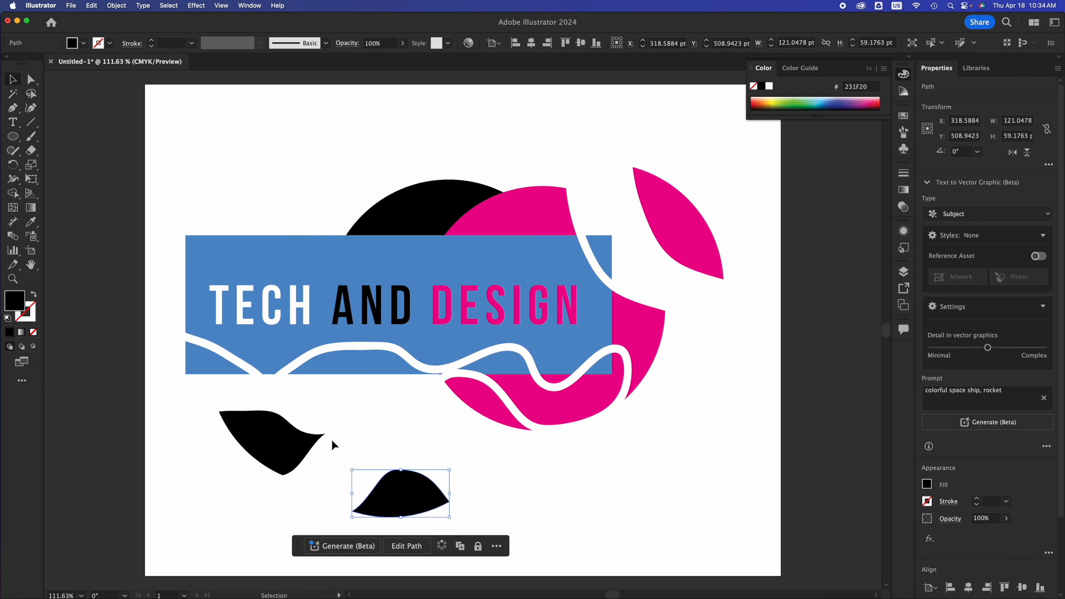
Delete the two separated black pieces and the separated magenta piece.
key("Delete")
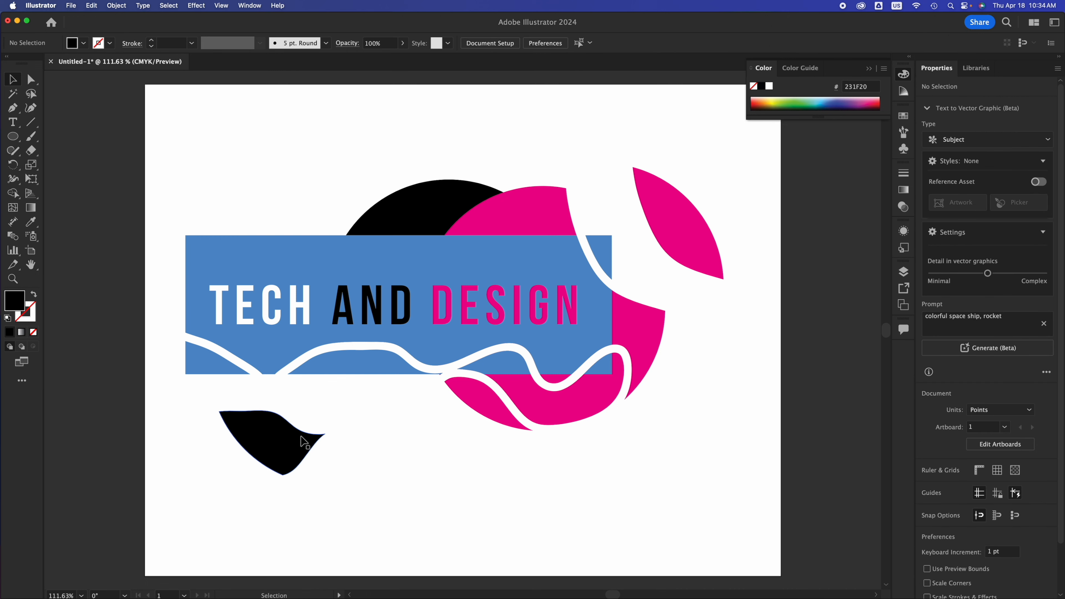
left_click(310, 436)
key("Delete")
left_click(672, 220)
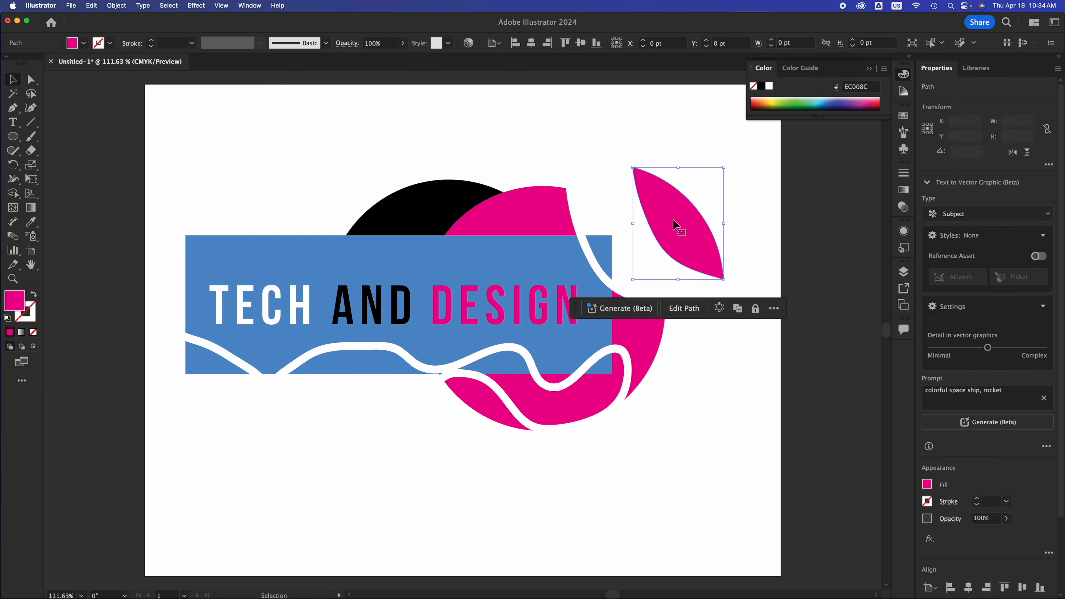
key("Delete")
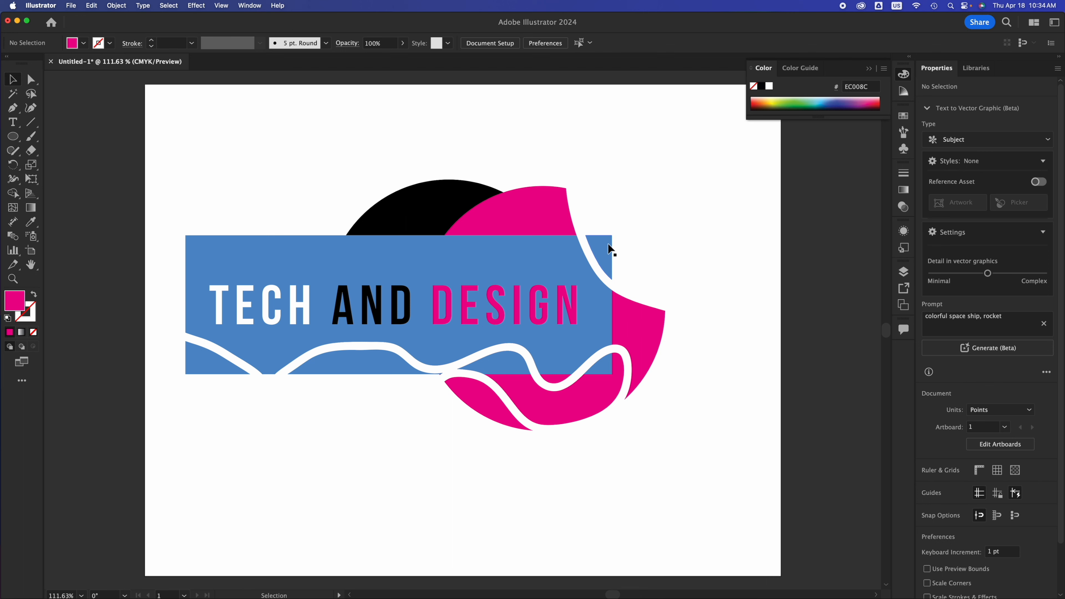
Ungroup the blue rectangle with the cut-out text.
left_click(213, 361)
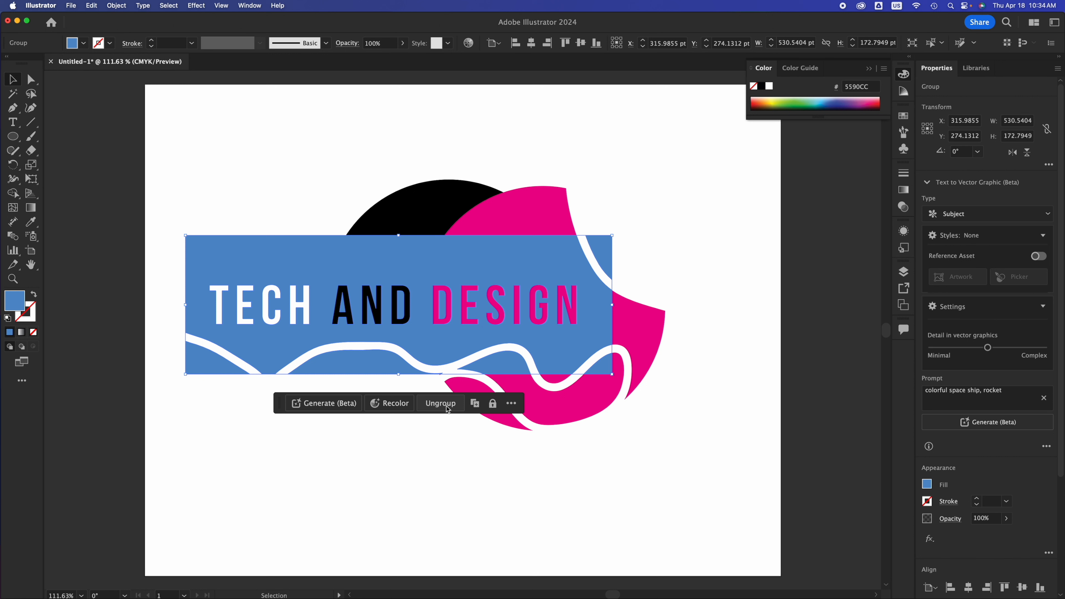
right_click(281, 252)
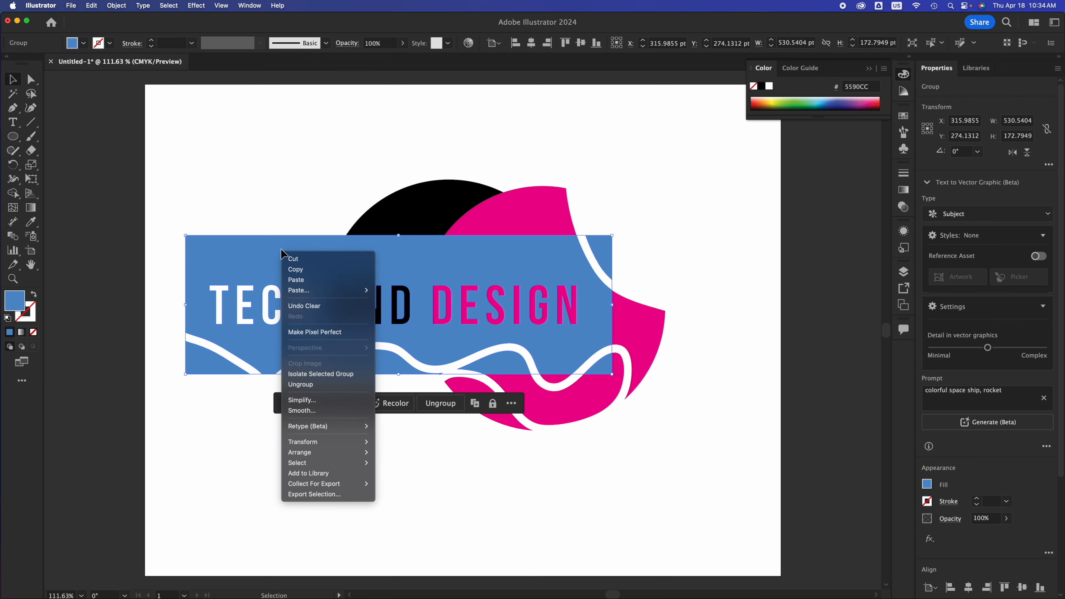
left_click(304, 384)
Separate the rectangle's lower-left corner piece, and delete it along with the neighboring piece below the wavy cut.
left_click(174, 404)
left_click(214, 355)
left_click_drag(207, 354, 181, 380)
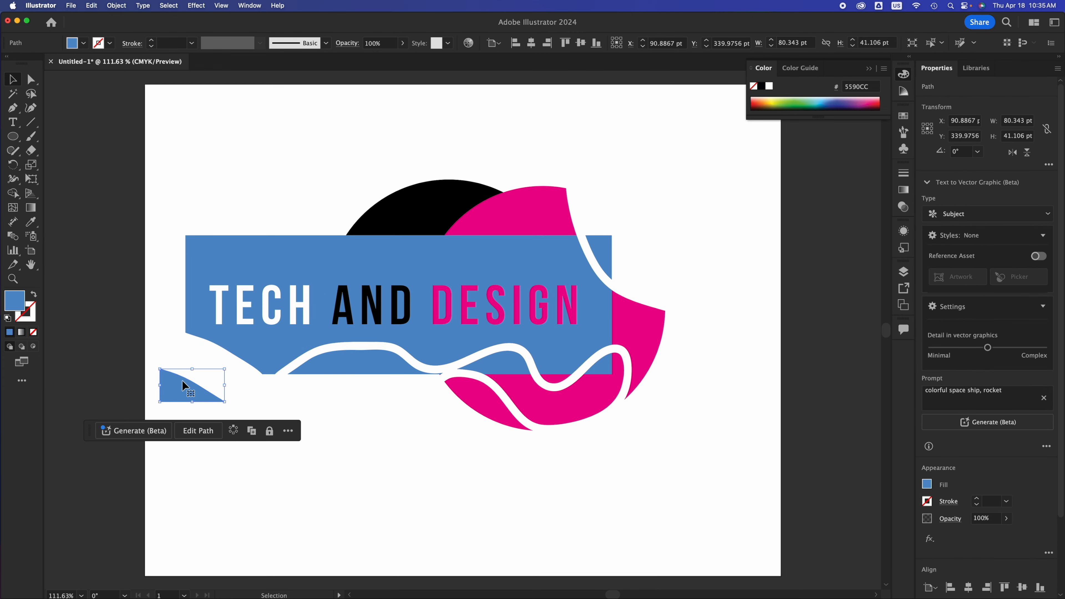
key("Delete")
left_click(312, 366)
key("Delete")
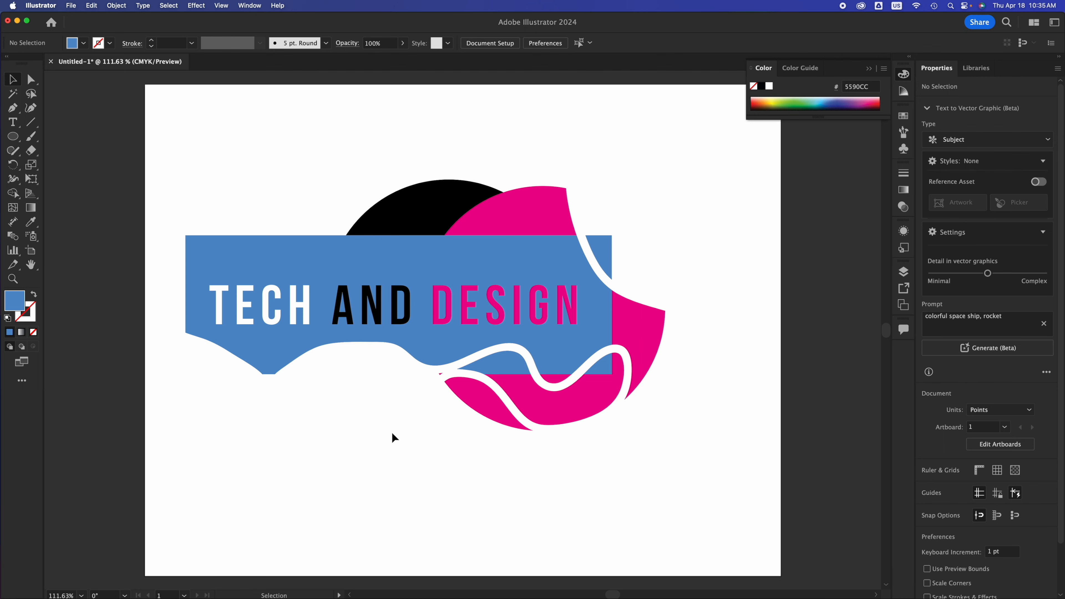
Undo the removal of the rectangle's two lower pieces and clear the selection.
key("super+z")
key("super+z")
key("super+z")
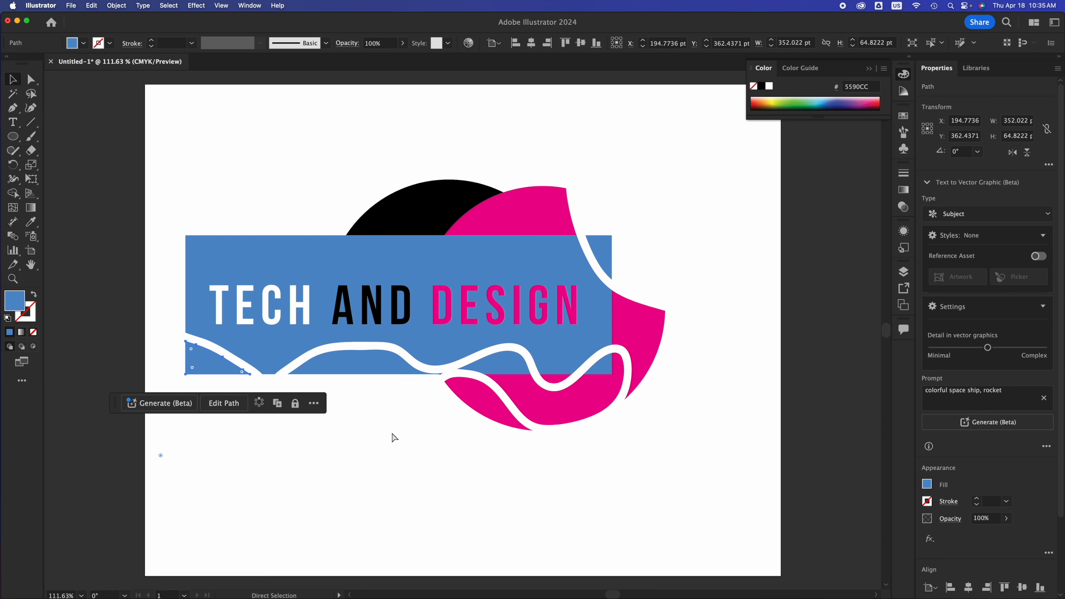
left_click(455, 446)
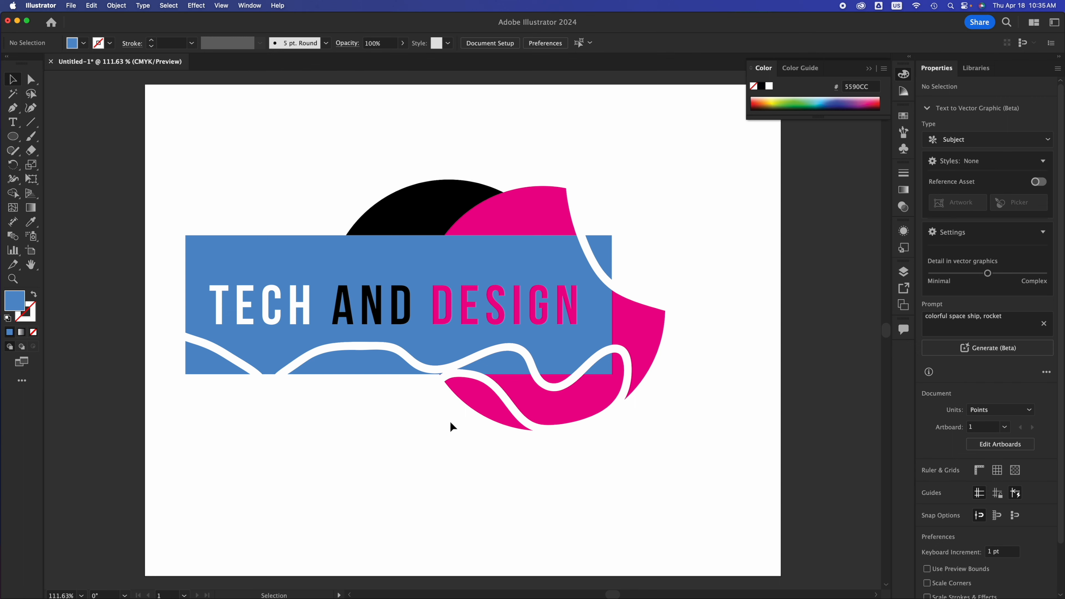
Group all the artwork, move it up to the upper part of the artboard, and deselect it.
left_click_drag(176, 156, 696, 511)
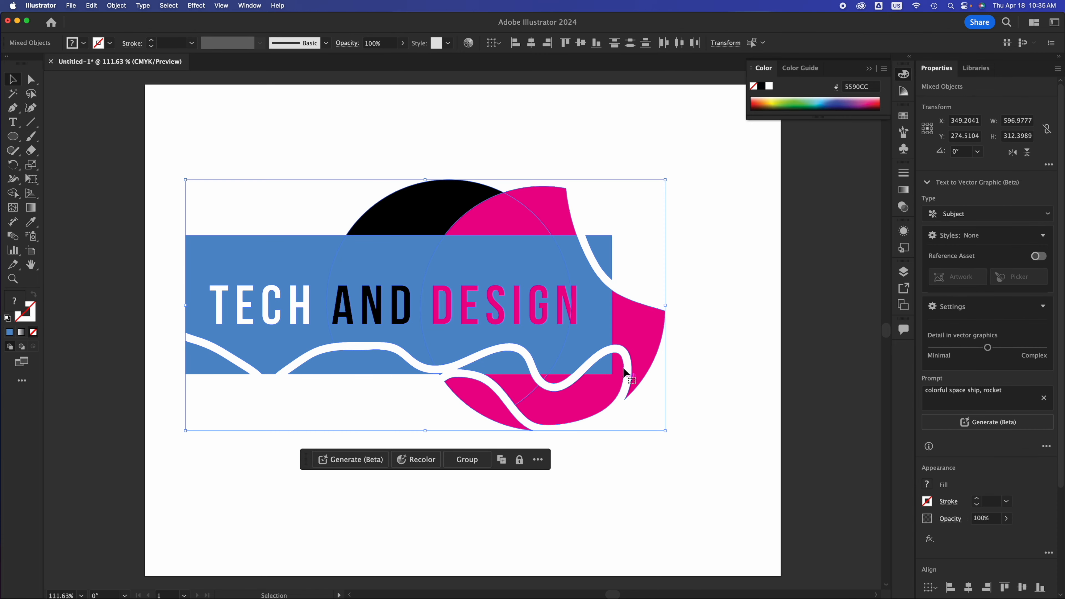
key("super+g")
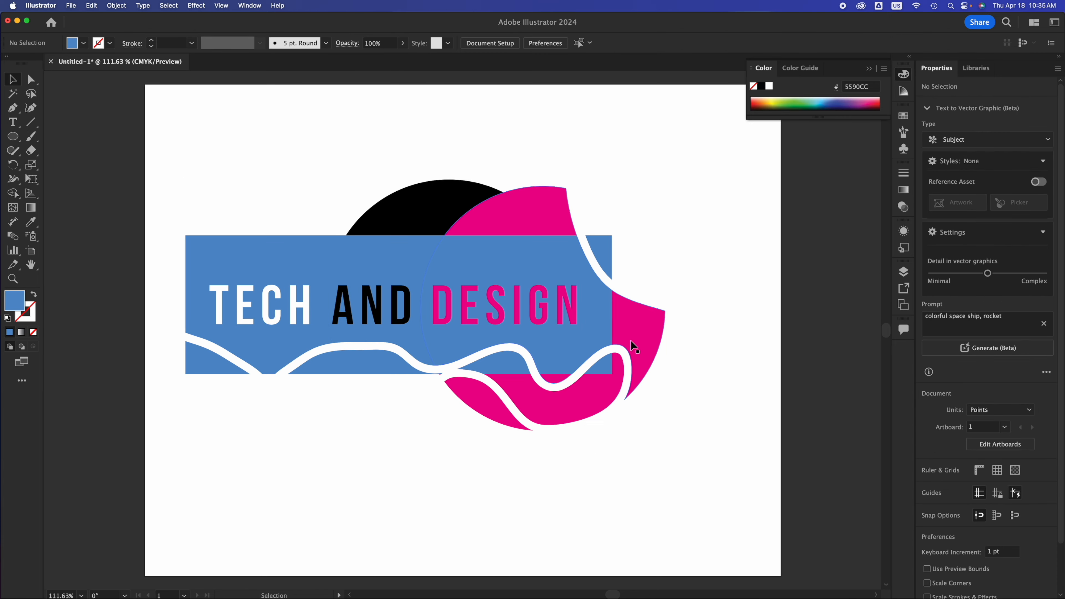
left_click_drag(576, 336, 562, 249)
left_click(535, 467)
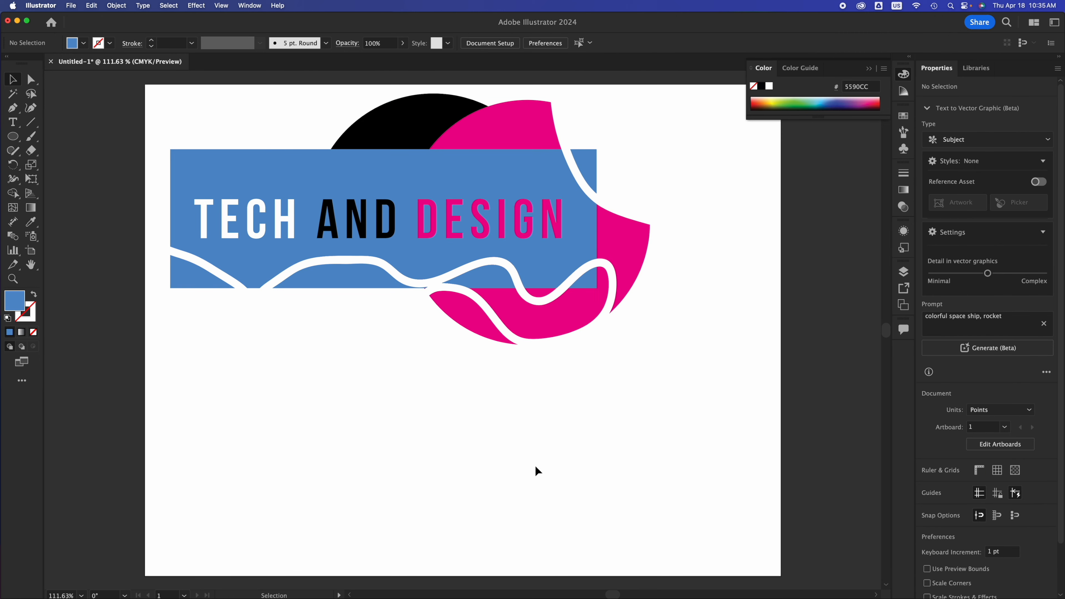
Move the grouped artwork down to the middle of the artboard and deselect it.
left_click_drag(569, 250, 606, 361)
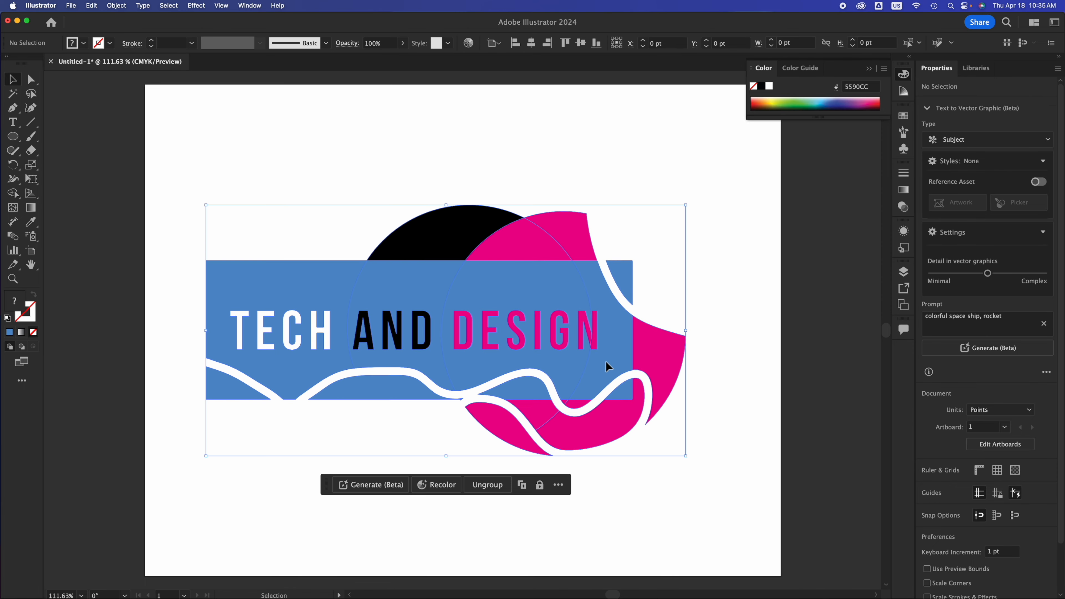
left_click(711, 367)
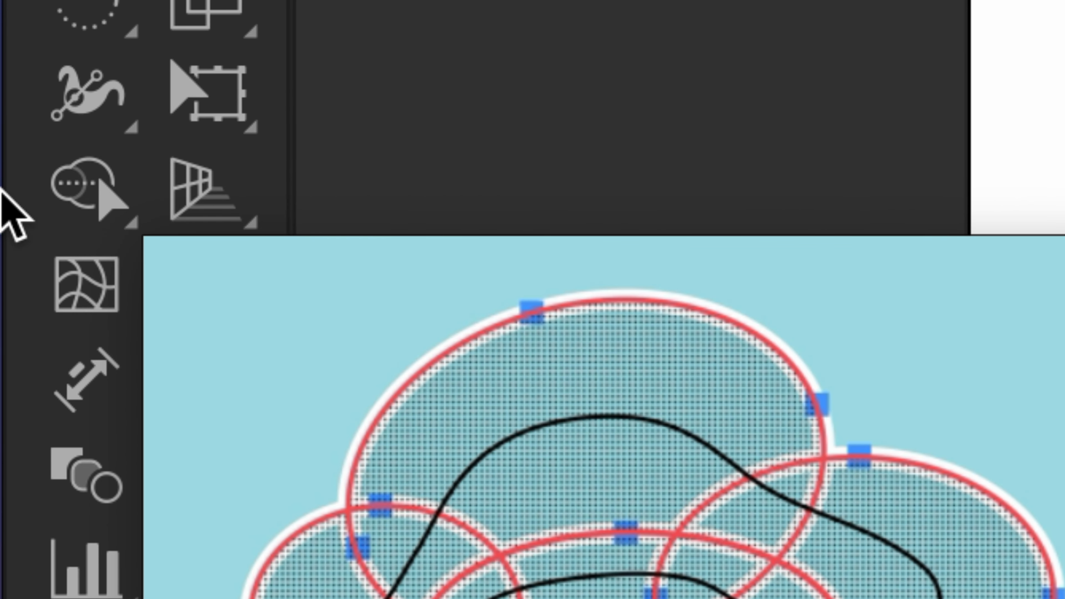
Merge the rectangle, lettering and circle pieces of the grouped artwork with the Shape Builder, and clear the selection.
left_click(88, 197)
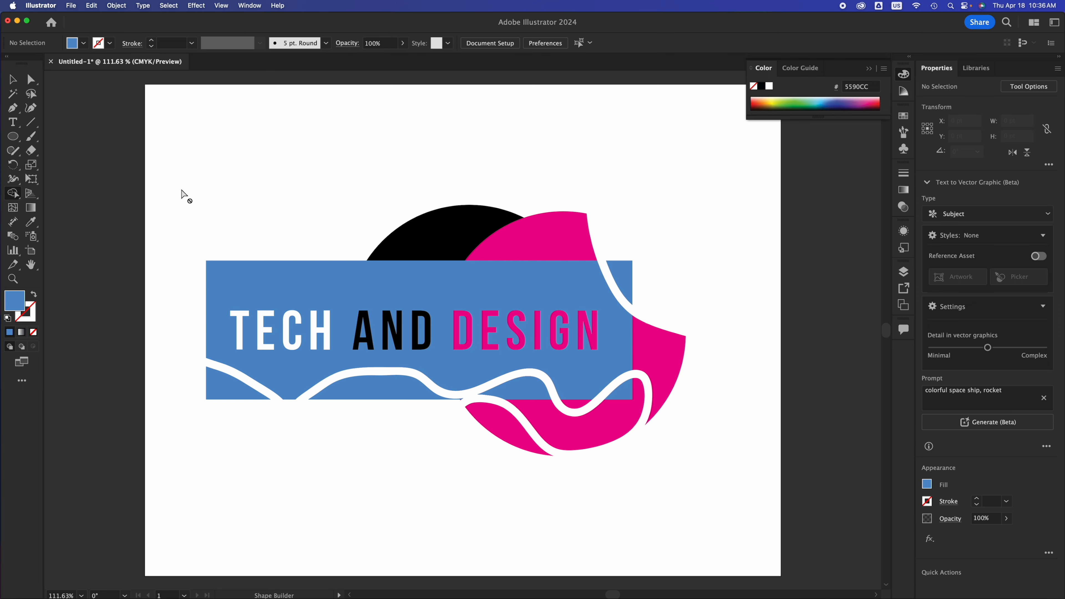
left_click(20, 79)
left_click(362, 382)
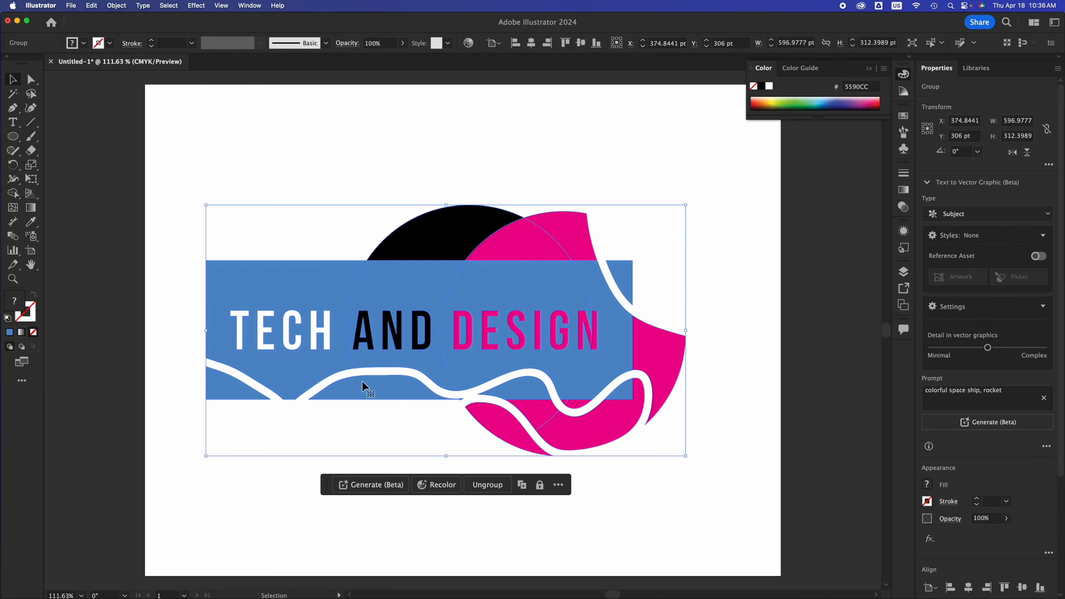
left_click(12, 193)
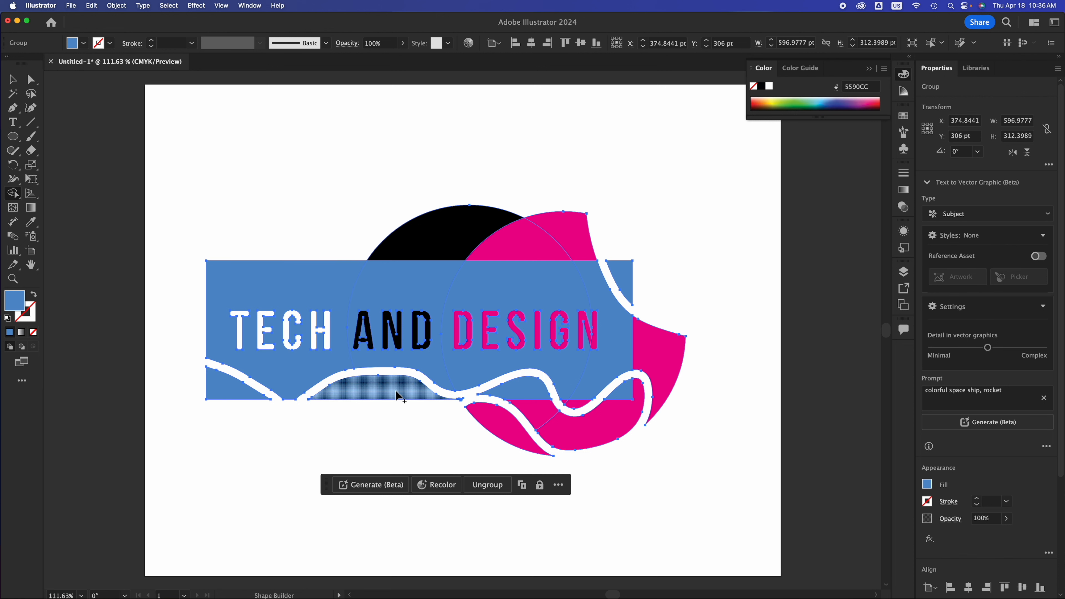
mouse_move(237, 395)
left_mouse_down()
mouse_move(288, 380)
mouse_move(351, 389)
mouse_move(450, 367)
mouse_move(476, 385)
mouse_move(484, 413)
mouse_move(600, 432)
mouse_move(608, 425)
mouse_move(576, 399)
mouse_move(619, 371)
mouse_move(661, 372)
left_mouse_up()
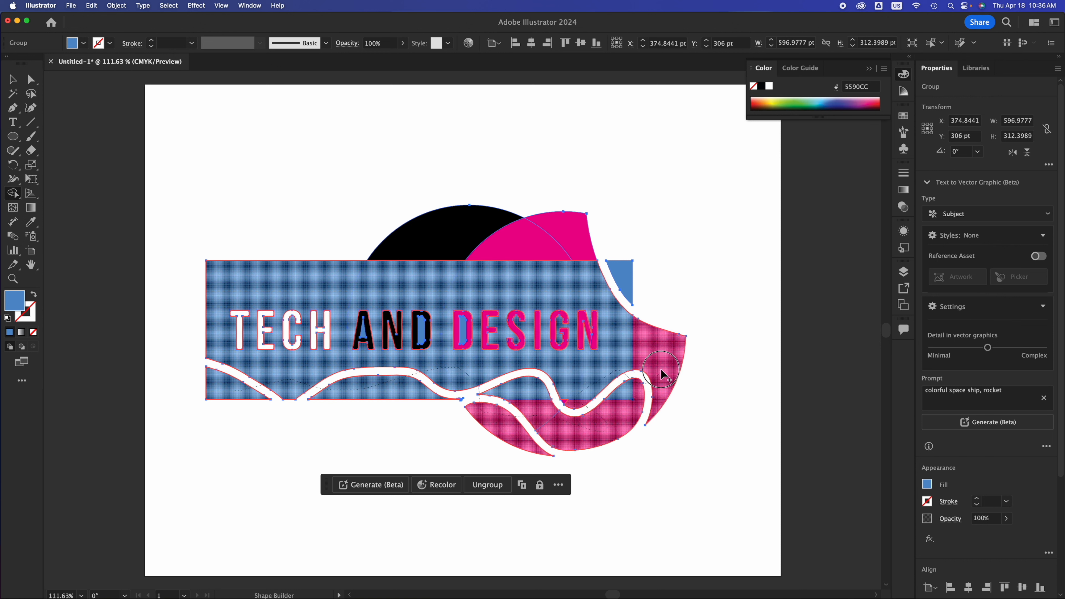
mouse_move(631, 328)
left_mouse_down()
mouse_move(609, 288)
mouse_move(630, 271)
mouse_move(567, 260)
mouse_move(550, 242)
mouse_move(456, 237)
left_mouse_up()
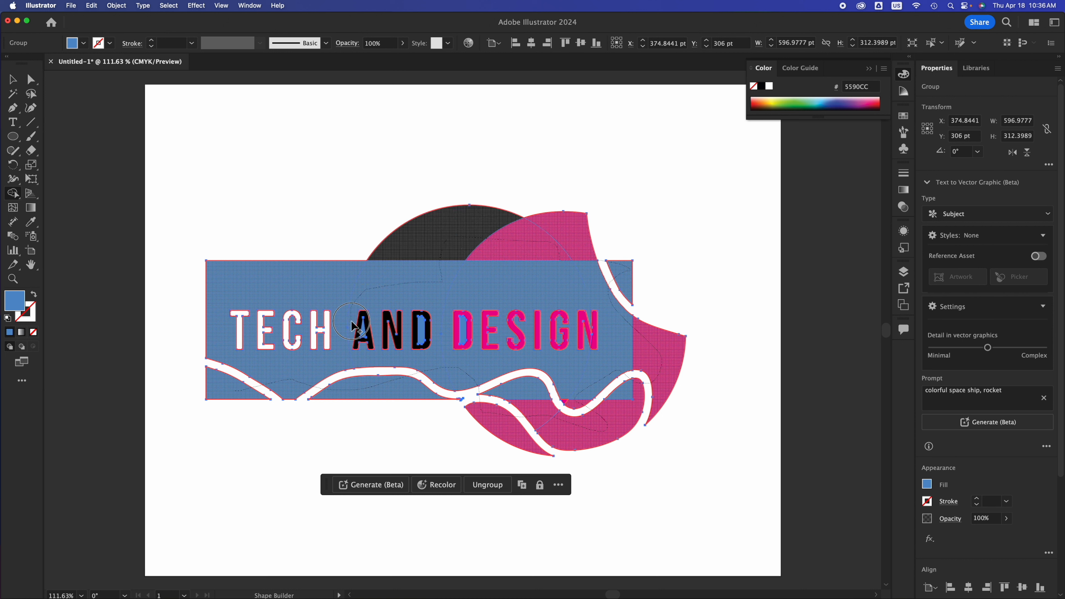
mouse_move(354, 326)
left_mouse_down()
mouse_move(564, 333)
mouse_move(614, 352)
mouse_move(337, 346)
mouse_move(226, 320)
mouse_move(233, 300)
mouse_move(424, 373)
mouse_move(578, 363)
left_mouse_up()
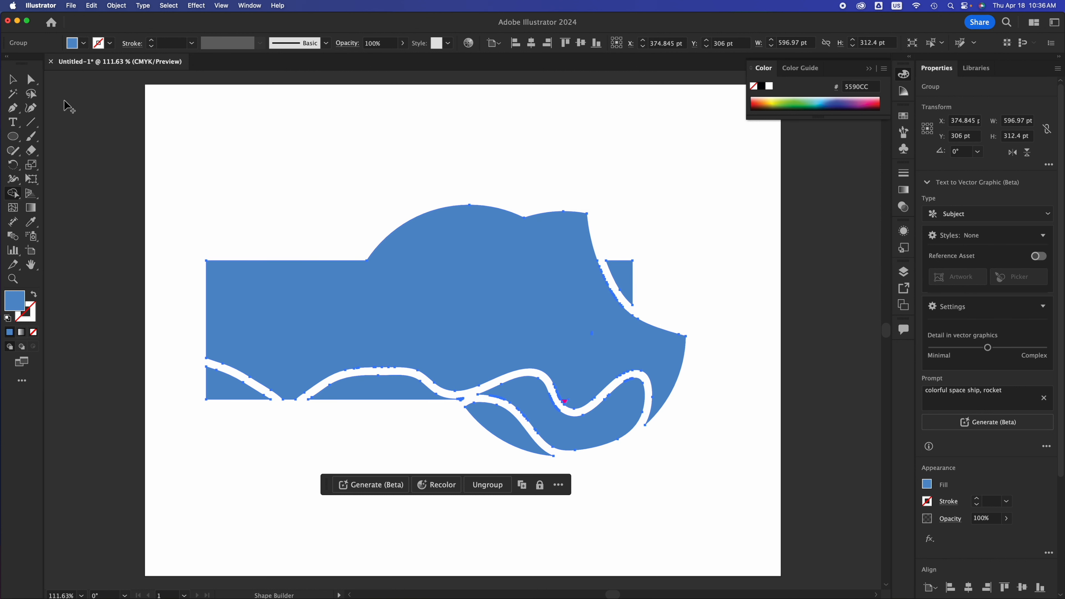
left_click(12, 78)
left_click(513, 90)
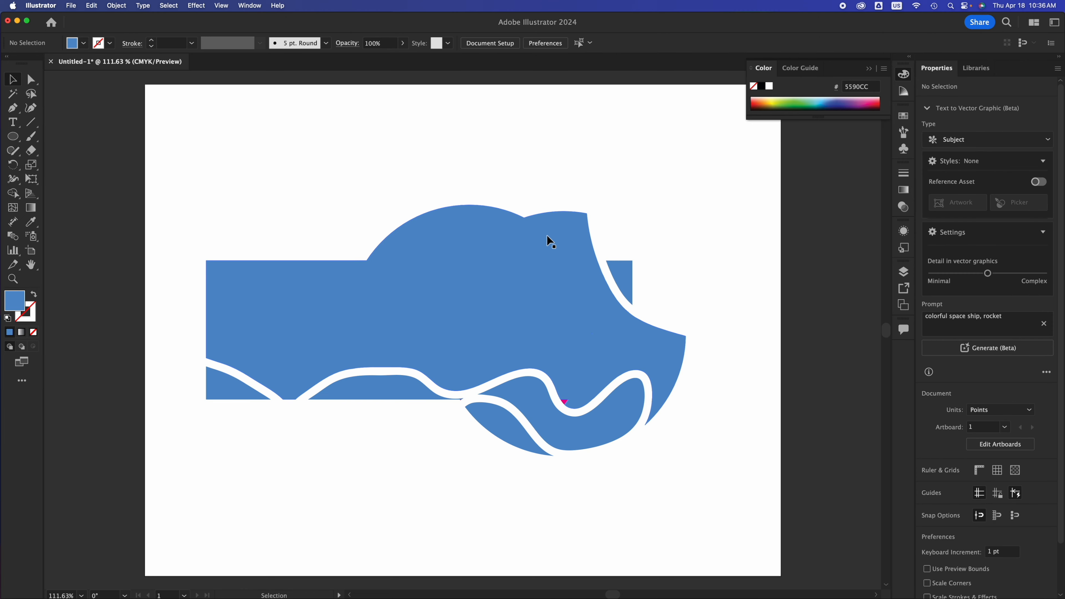
Undo the Shape Builder merge of the TECH AND DESIGN artwork and leave nothing selected.
key("super+z")
key("super+z")
left_click(593, 151)
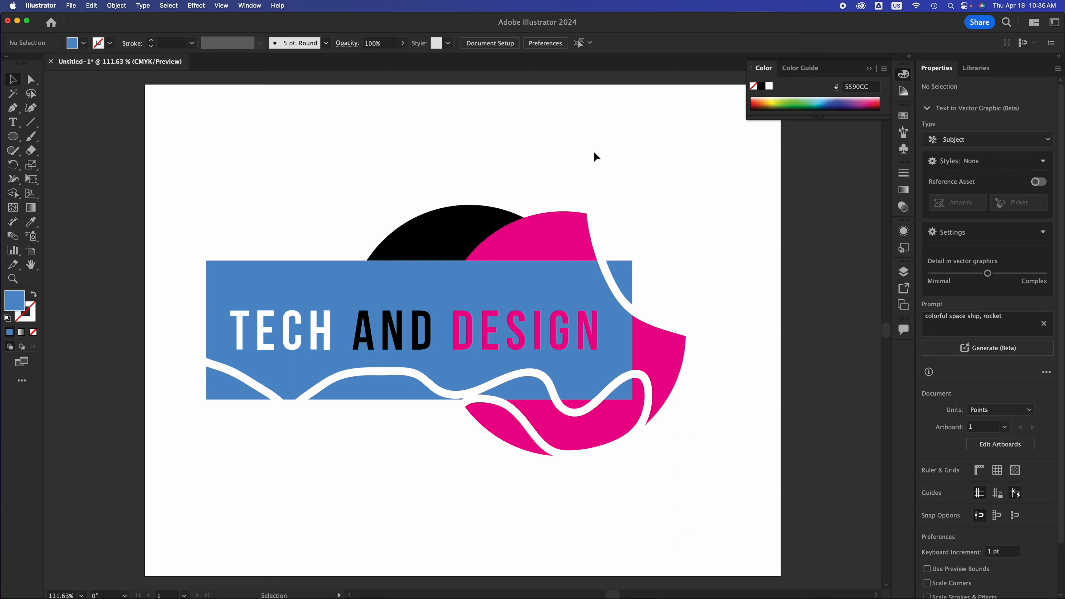
Move the TECH AND DESIGN artwork up near the artboard's upper edge and deselect it.
left_click_drag(539, 349, 532, 236)
left_click(277, 422)
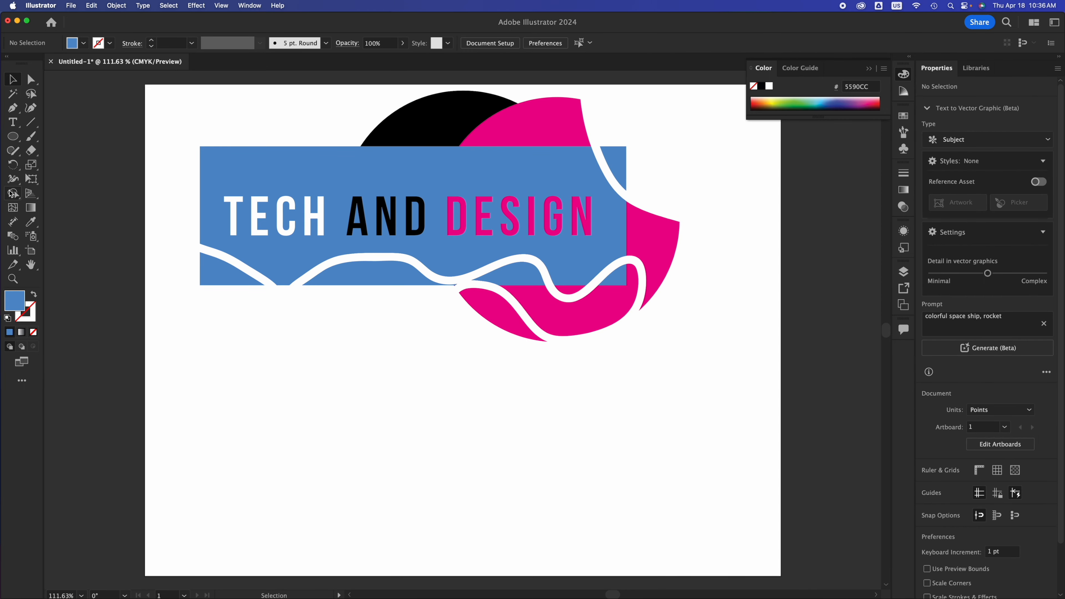
Draw eight overlapping ellipses of varying sizes in a cloud arrangement below the artwork with the Shaper tool.
left_click(15, 150)
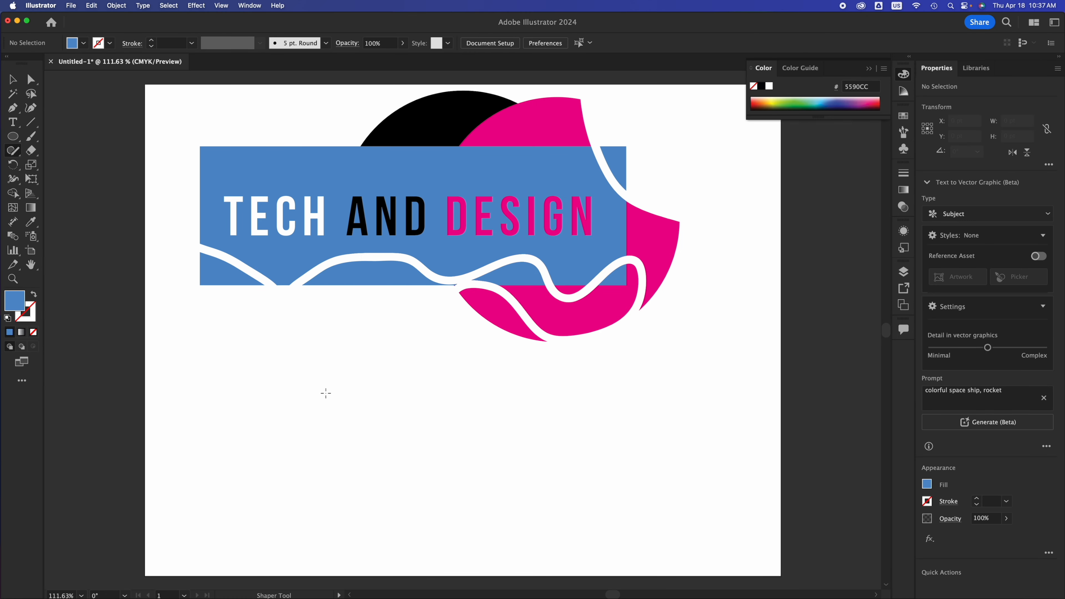
mouse_move(326, 393)
left_mouse_down()
mouse_move(242, 423)
mouse_move(313, 390)
left_mouse_up()
mouse_move(403, 383)
left_mouse_down()
mouse_move(360, 390)
mouse_move(331, 438)
mouse_move(406, 482)
mouse_move(452, 419)
mouse_move(386, 358)
mouse_move(350, 362)
left_mouse_up()
mouse_move(468, 362)
left_mouse_down()
mouse_move(485, 467)
mouse_move(516, 369)
mouse_move(514, 378)
left_mouse_up()
mouse_move(561, 430)
left_mouse_down()
mouse_move(451, 437)
mouse_move(464, 483)
mouse_move(617, 499)
mouse_move(482, 451)
mouse_move(547, 458)
mouse_move(561, 432)
left_mouse_up()
mouse_move(465, 445)
left_mouse_down()
mouse_move(546, 457)
mouse_move(532, 400)
mouse_move(495, 403)
mouse_move(507, 440)
mouse_move(545, 380)
left_mouse_up()
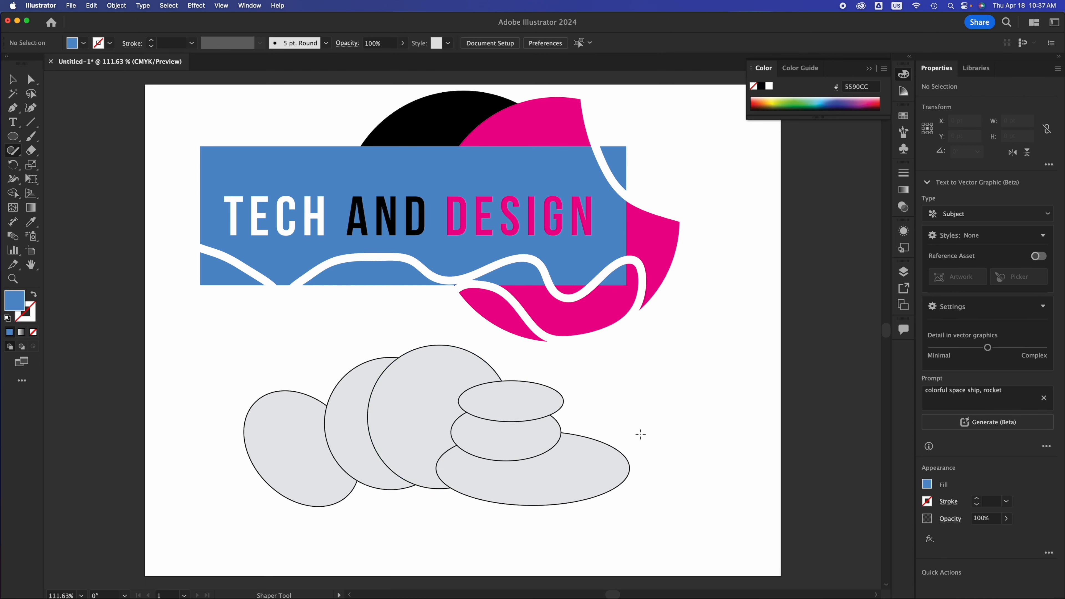
mouse_move(648, 417)
left_mouse_down()
mouse_move(533, 421)
mouse_move(539, 455)
mouse_move(637, 449)
mouse_move(646, 436)
mouse_move(604, 415)
left_mouse_up()
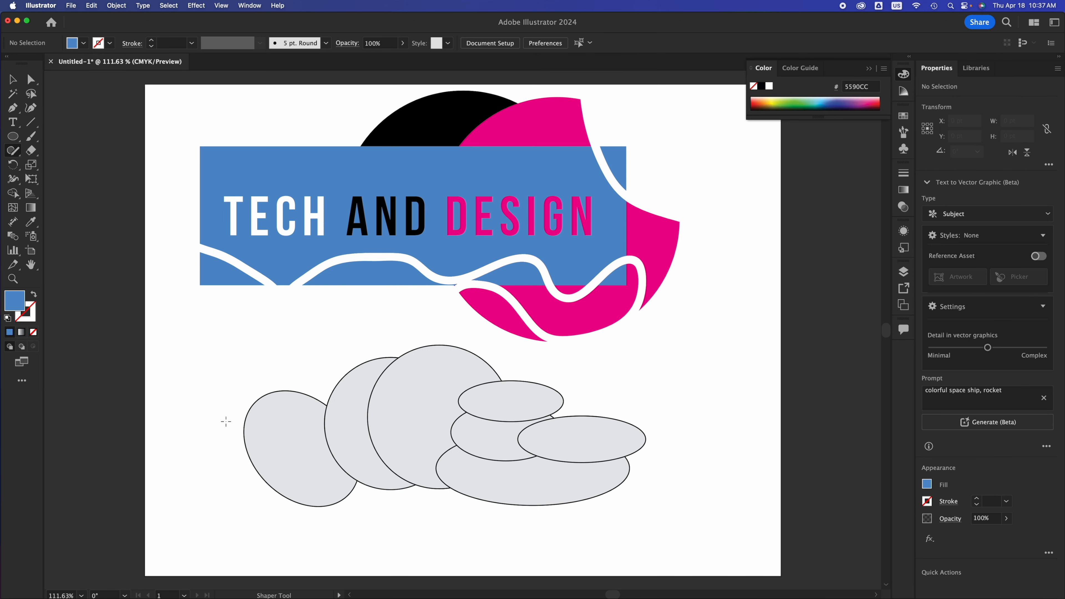
mouse_move(277, 442)
left_mouse_down()
mouse_move(224, 443)
mouse_move(196, 460)
mouse_move(287, 482)
mouse_move(312, 470)
mouse_move(303, 446)
mouse_move(260, 436)
left_mouse_up()
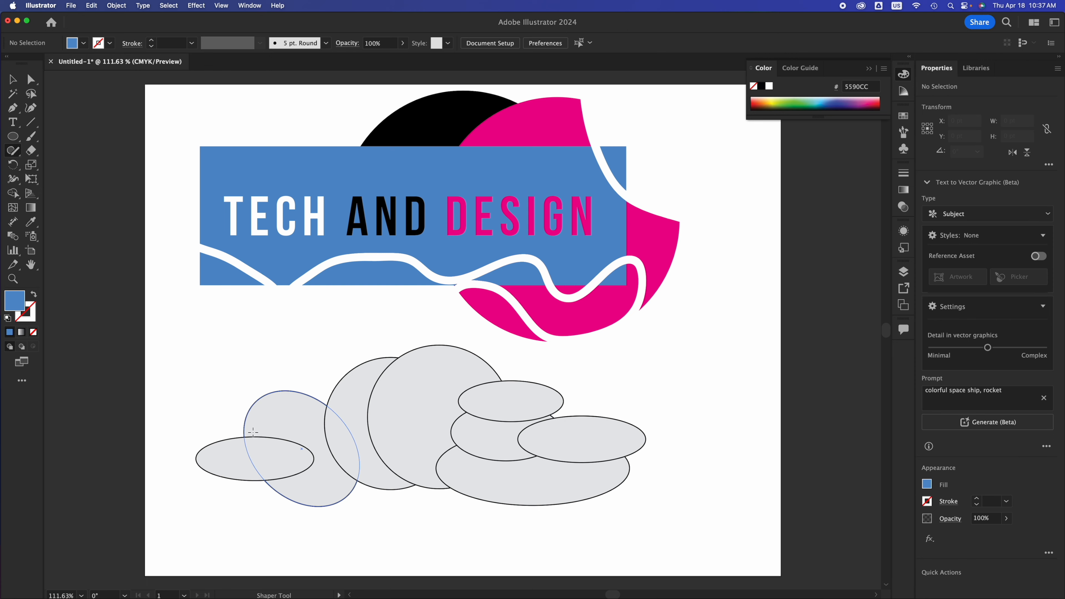
Merge all eight ellipses into one cloud shape with the Shape Builder, and deselect it.
left_click(14, 87)
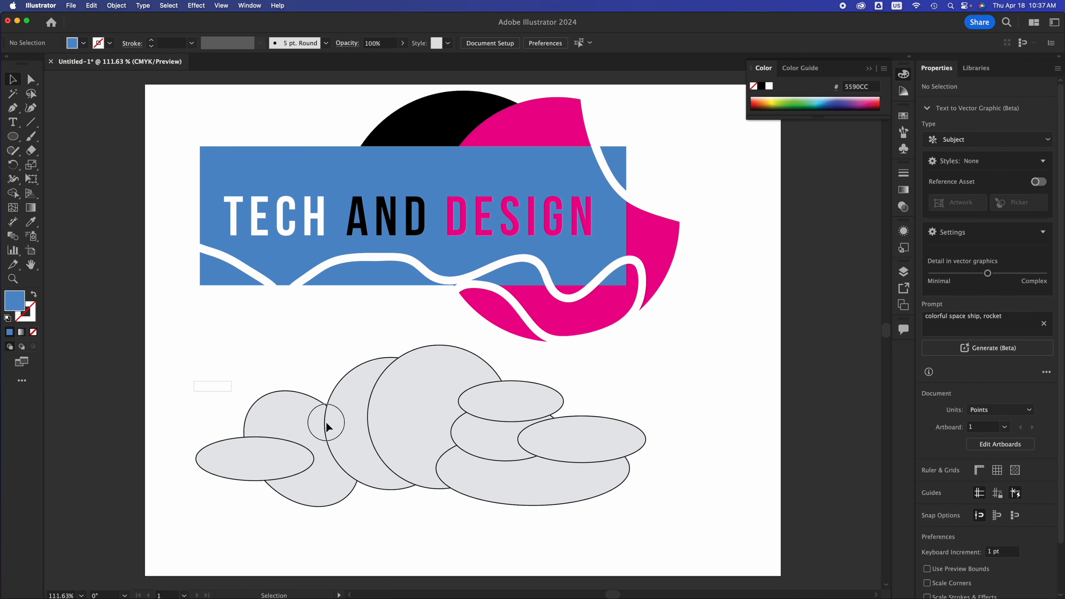
left_click_drag(326, 422, 580, 496)
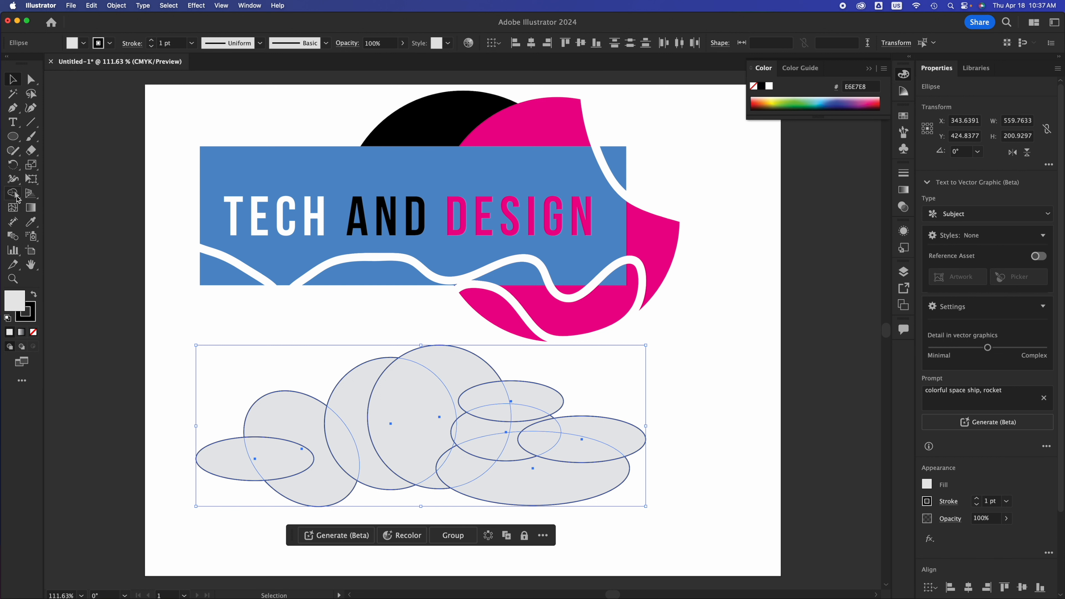
left_click(17, 199)
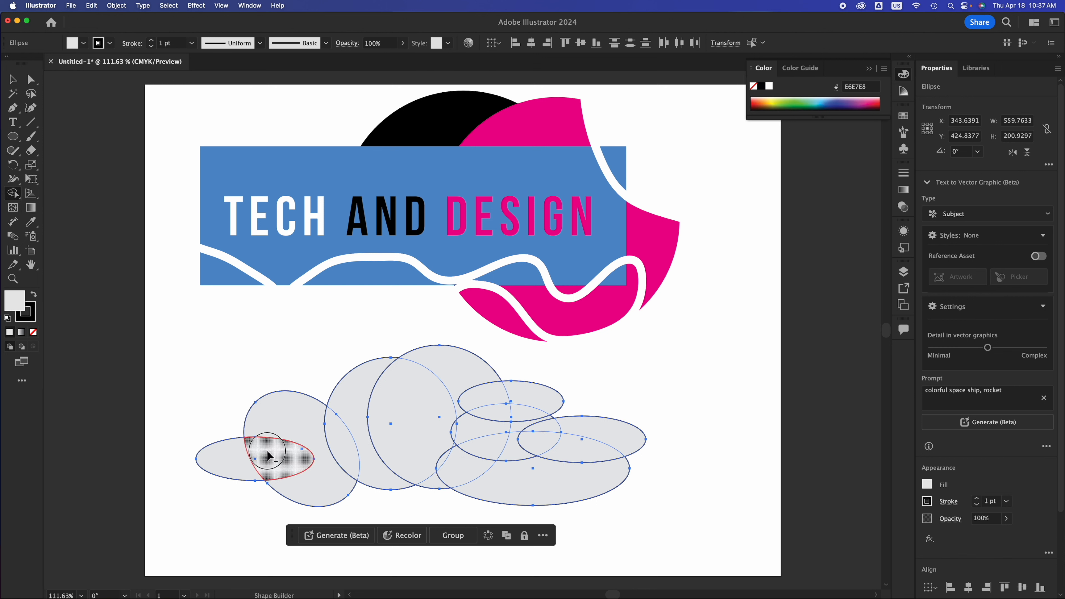
mouse_move(268, 455)
left_mouse_down()
mouse_move(239, 464)
mouse_move(302, 439)
mouse_move(430, 435)
mouse_move(457, 384)
mouse_move(513, 409)
mouse_move(487, 426)
mouse_move(481, 471)
mouse_move(452, 422)
mouse_move(435, 477)
mouse_move(528, 467)
mouse_move(524, 399)
mouse_move(527, 427)
mouse_move(558, 448)
mouse_move(584, 432)
left_mouse_up()
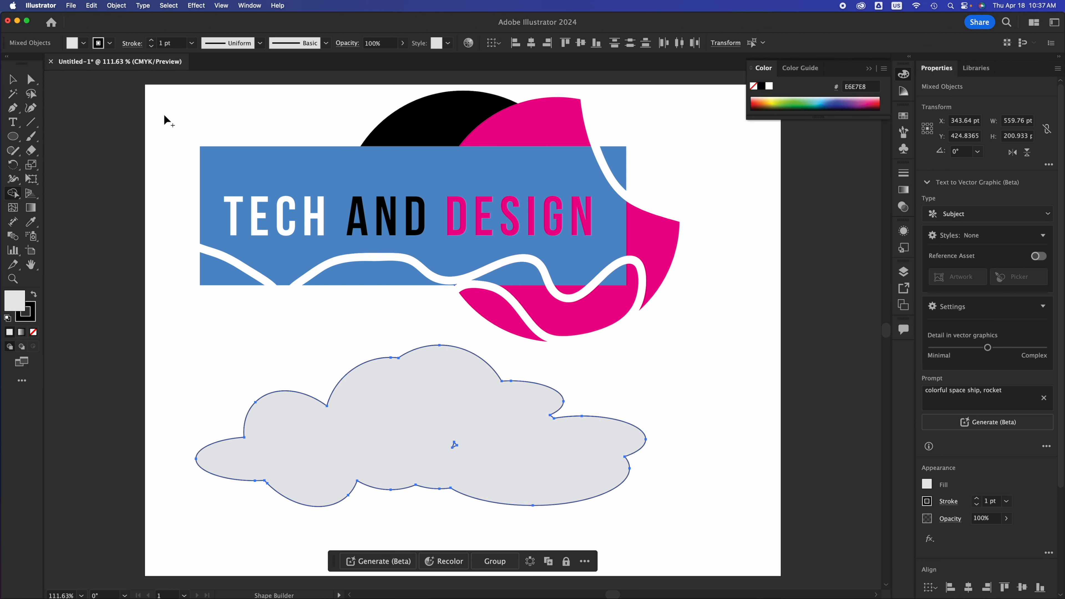
left_click(14, 83)
left_click(689, 395)
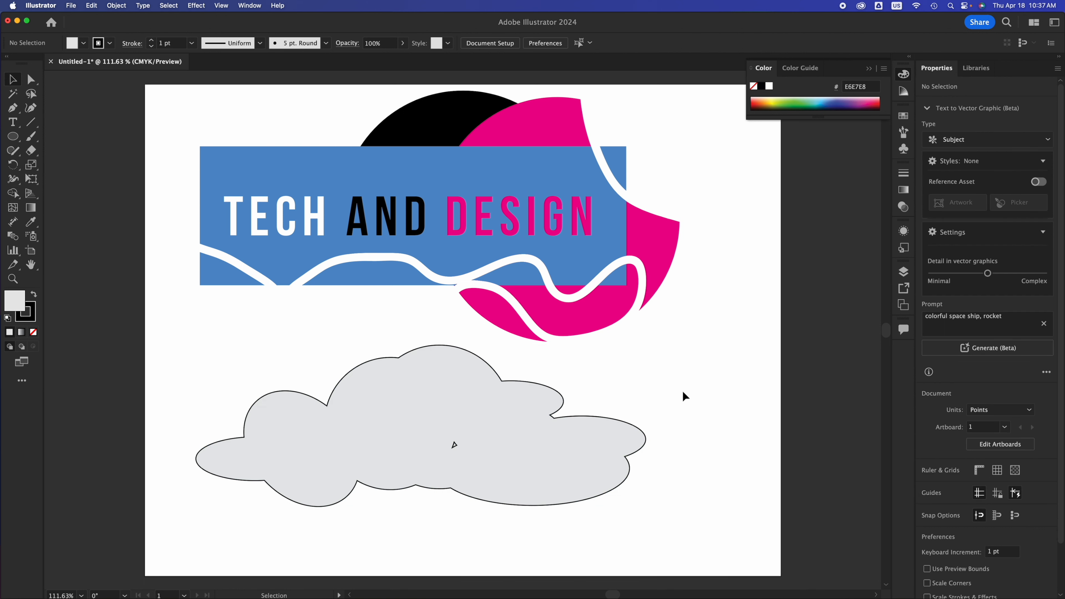
Shift the cloud about 24 pt to the right and fill its small inner gap with the Shape Builder.
left_click(563, 447)
left_click_drag(523, 444, 616, 448)
left_click_drag(480, 445, 472, 446)
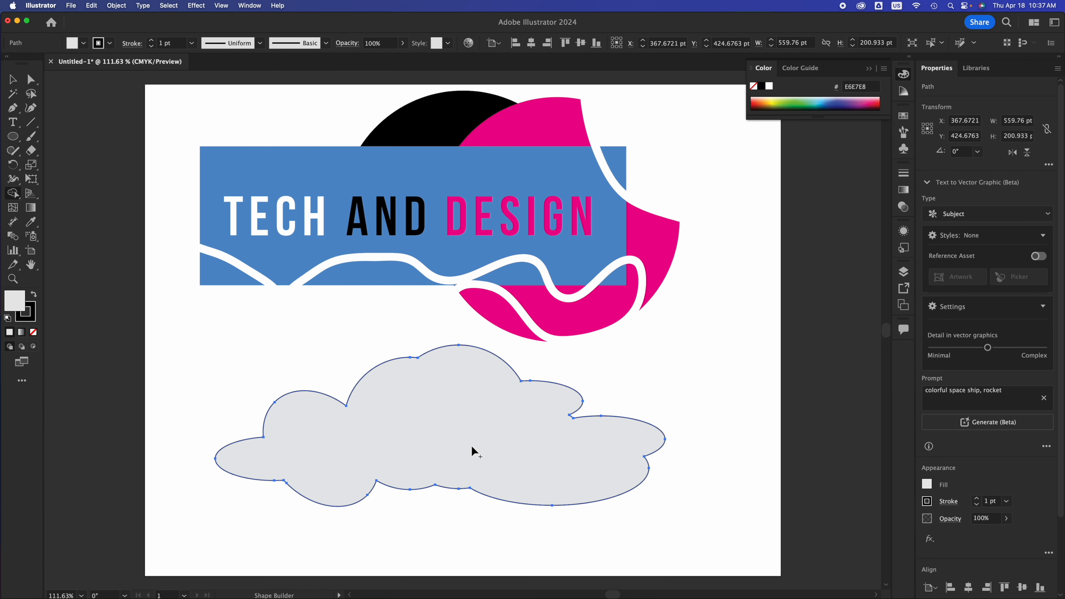
Move the cloud about 34 pt down and scale it to about 241 by 86 pt.
left_click(11, 79)
mouse_move(428, 447)
left_mouse_down()
mouse_move(409, 452)
mouse_move(430, 468)
left_mouse_up()
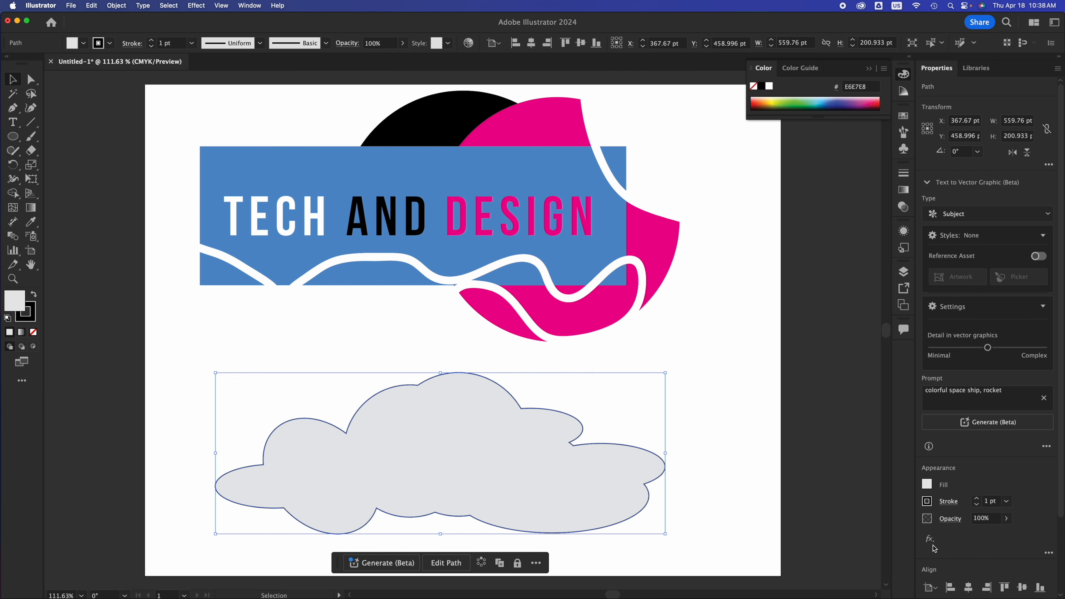
scroll(934, 548, "down", 3)
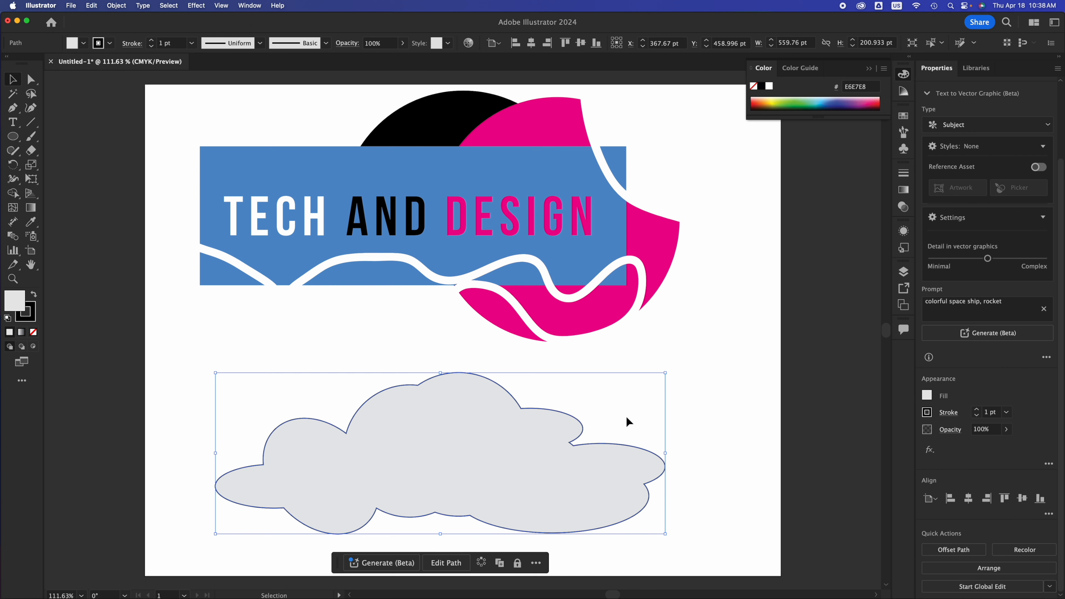
left_click(644, 359)
left_click(657, 255)
key("a")
left_click(572, 459)
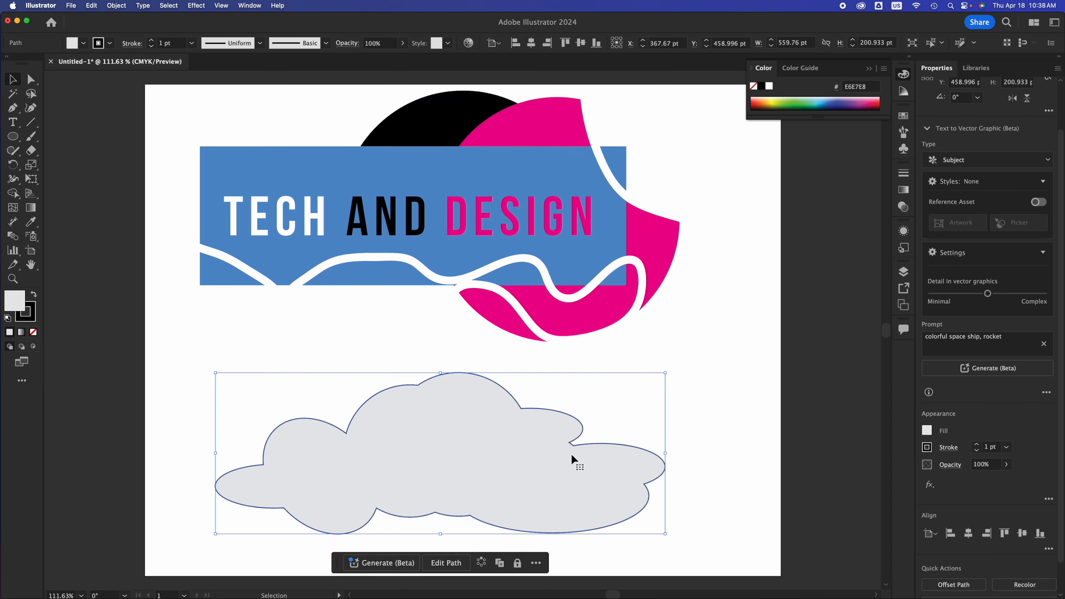
left_click_drag(666, 536, 464, 445)
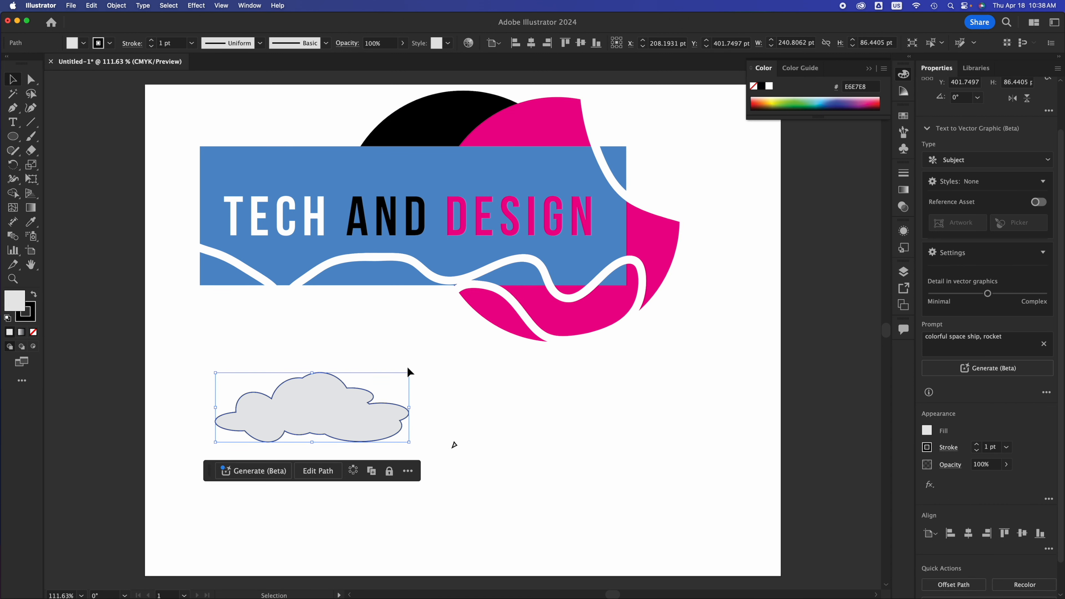
Move the small cloud about 60 pt right and 11 pt up, and leave it selected.
left_click(12, 137)
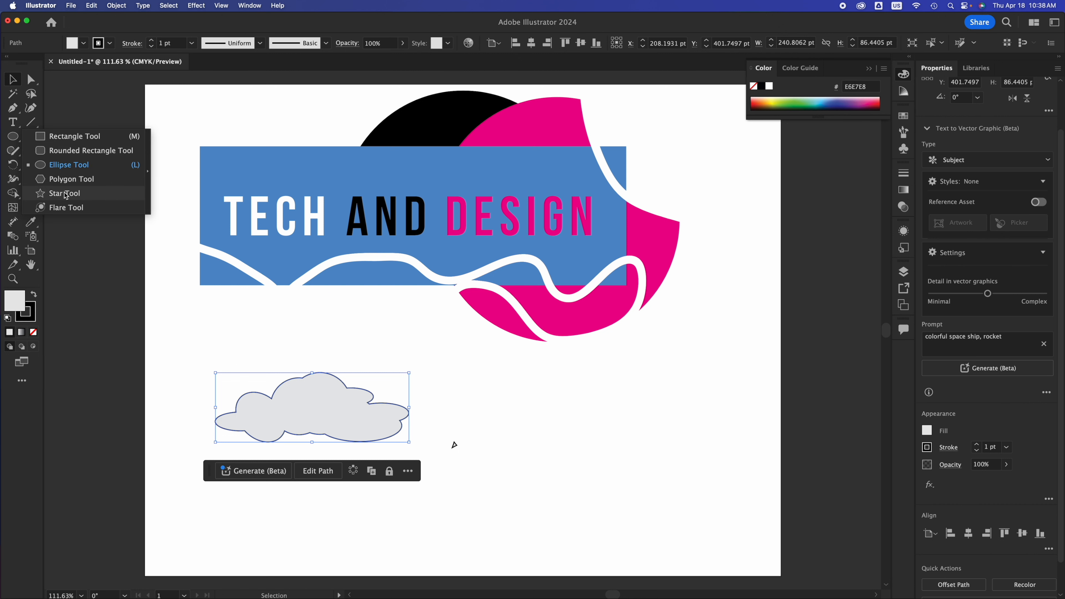
left_click(557, 417)
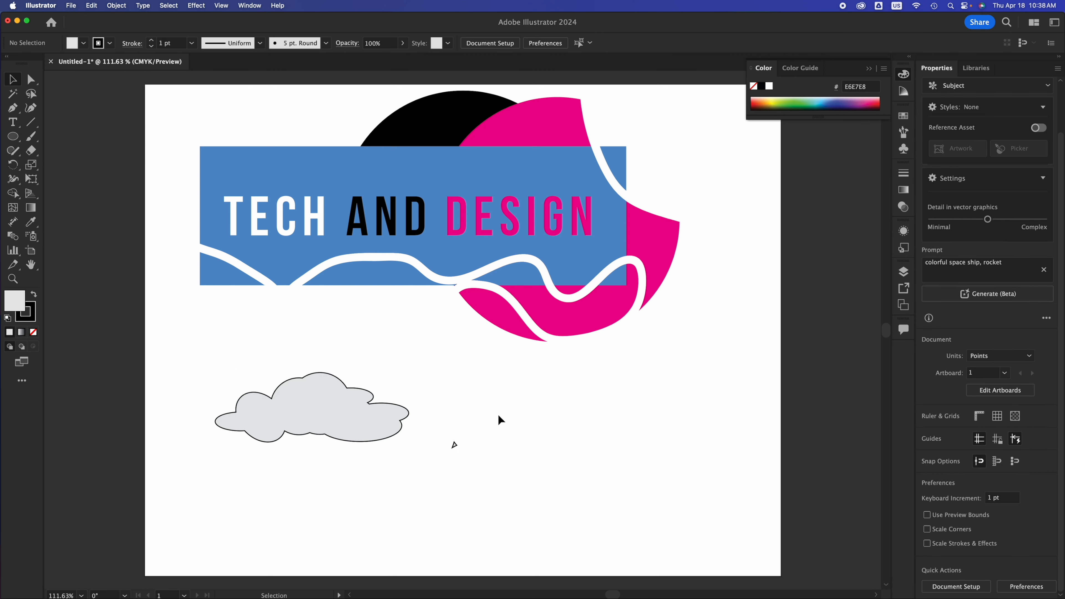
left_click_drag(316, 405, 368, 401)
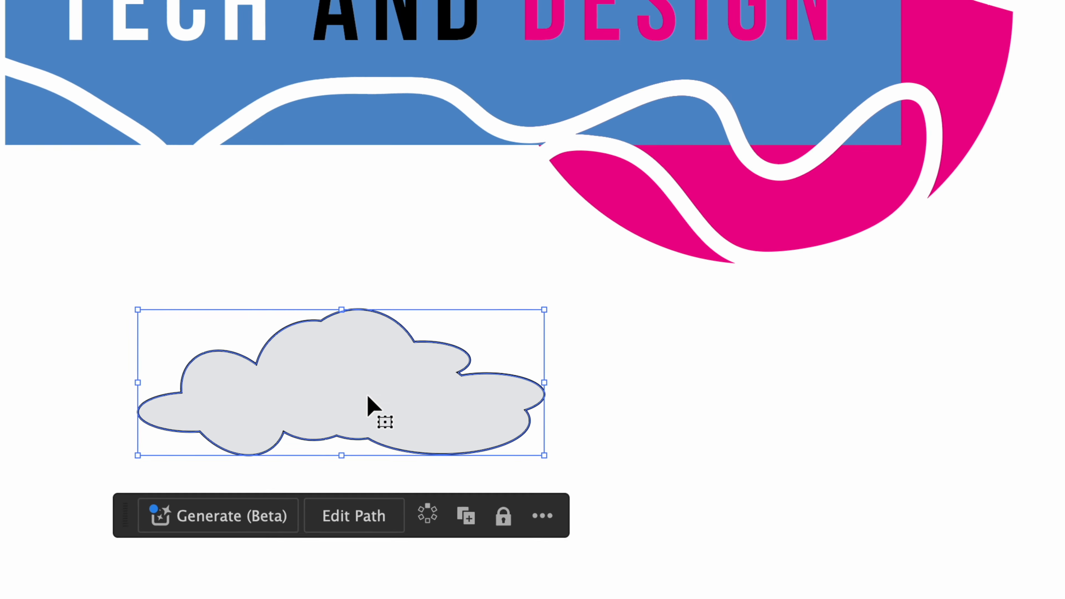
left_click(890, 376)
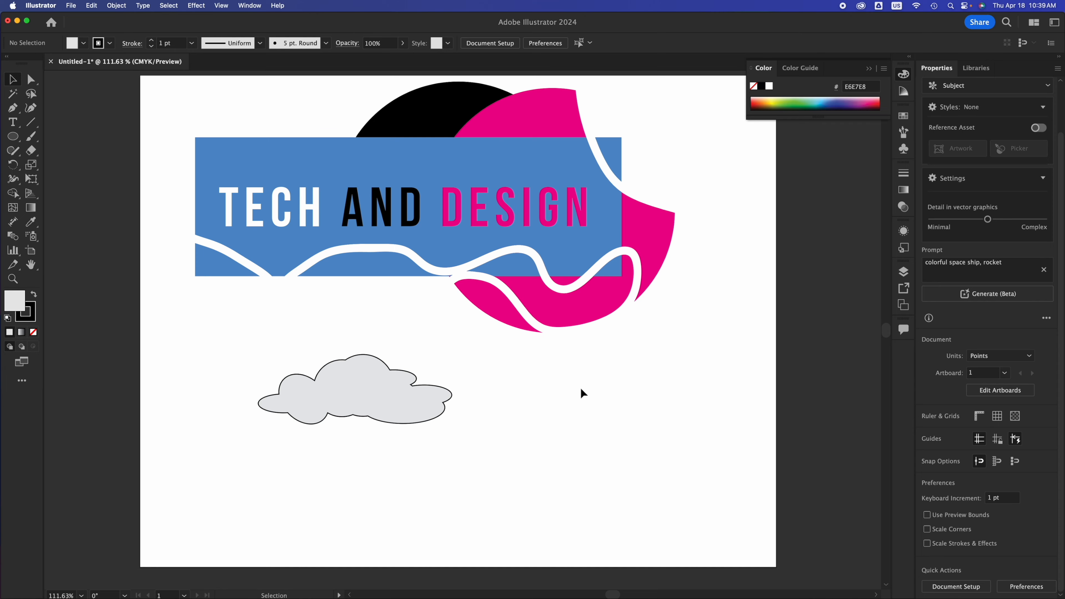
left_click(391, 381)
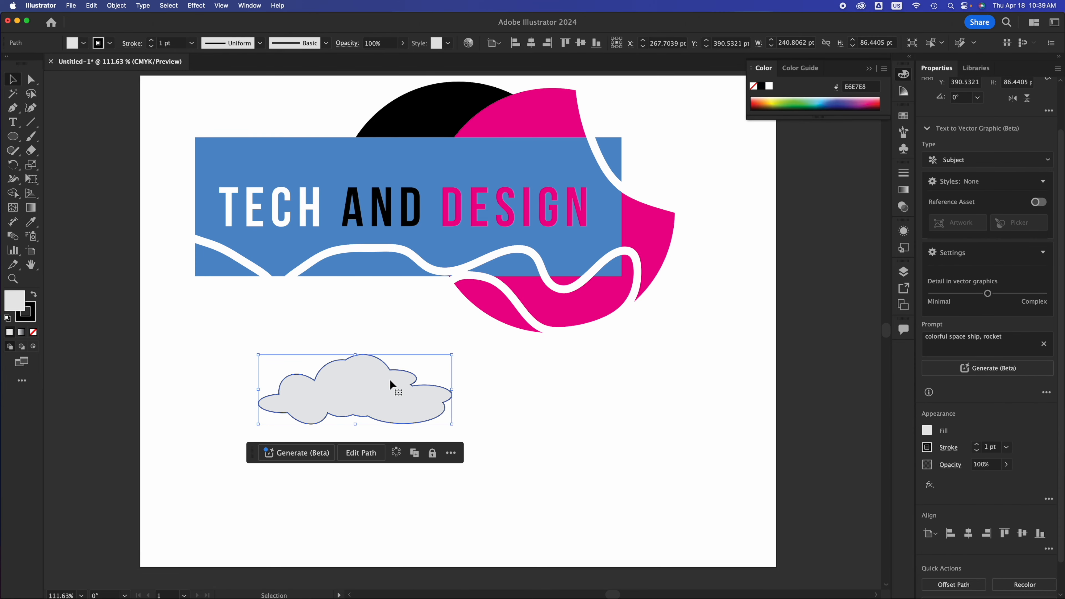